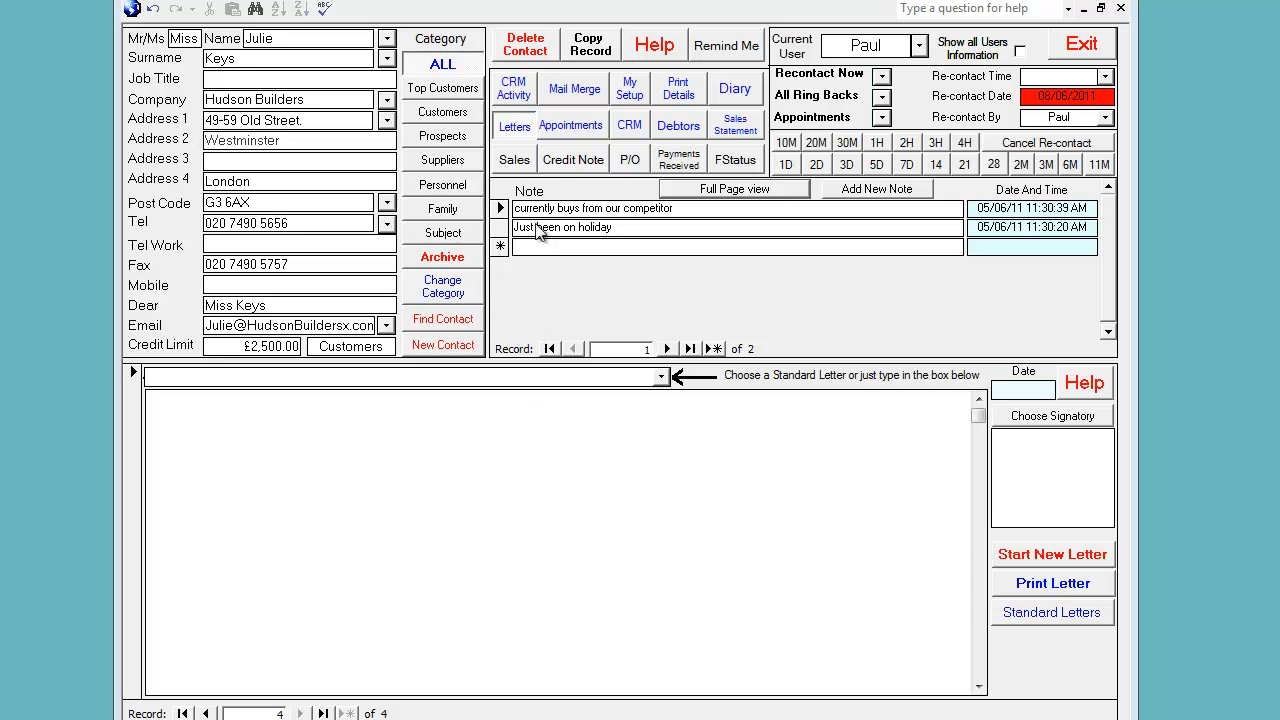
In the Hudson Builders contact's sales record, copy the contact's address as the delivery address and add a line for Product A (PRA)
{"action": "left_click", "coordinate": [522, 160]}
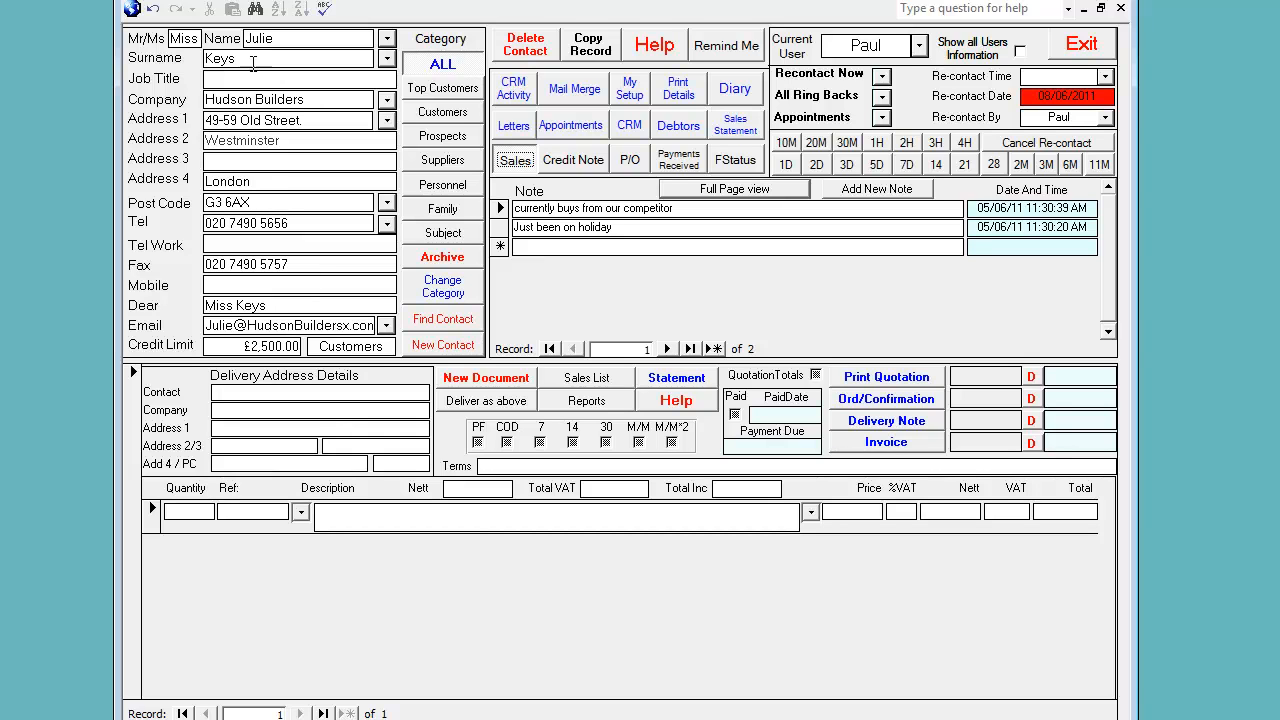
{"action": "left_click", "coordinate": [487, 402]}
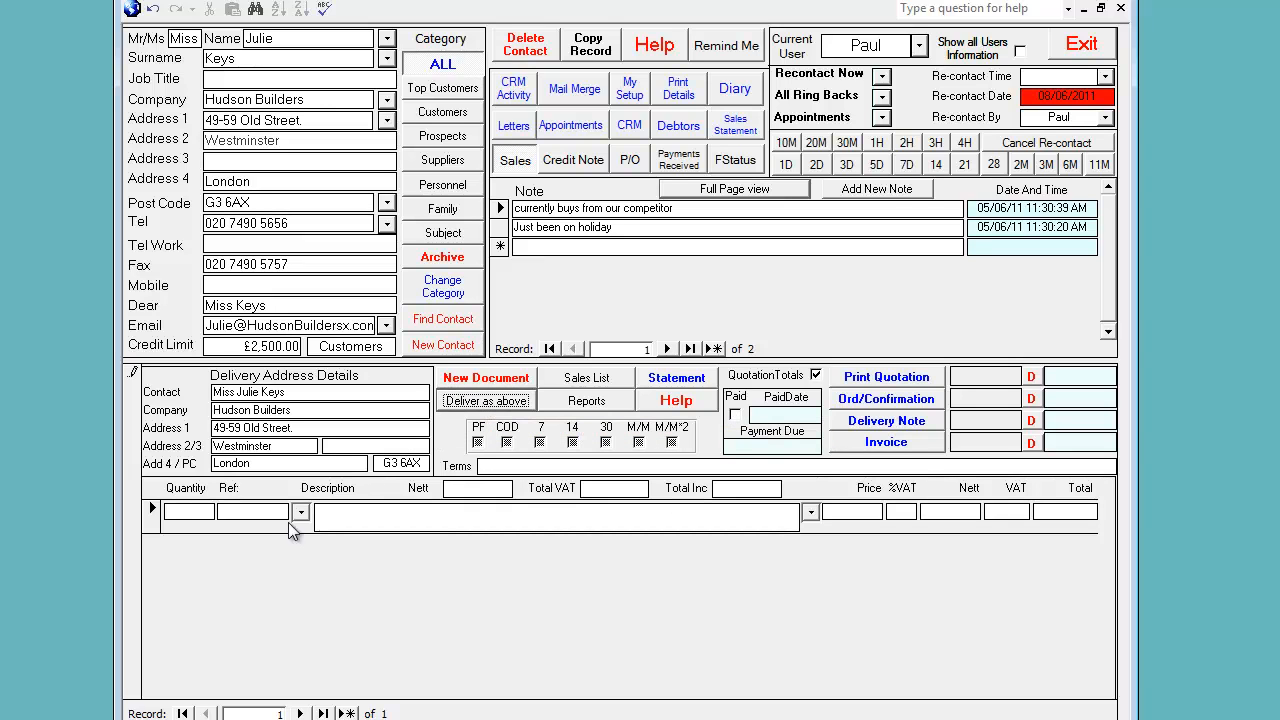
{"action": "left_click", "coordinate": [190, 512]}
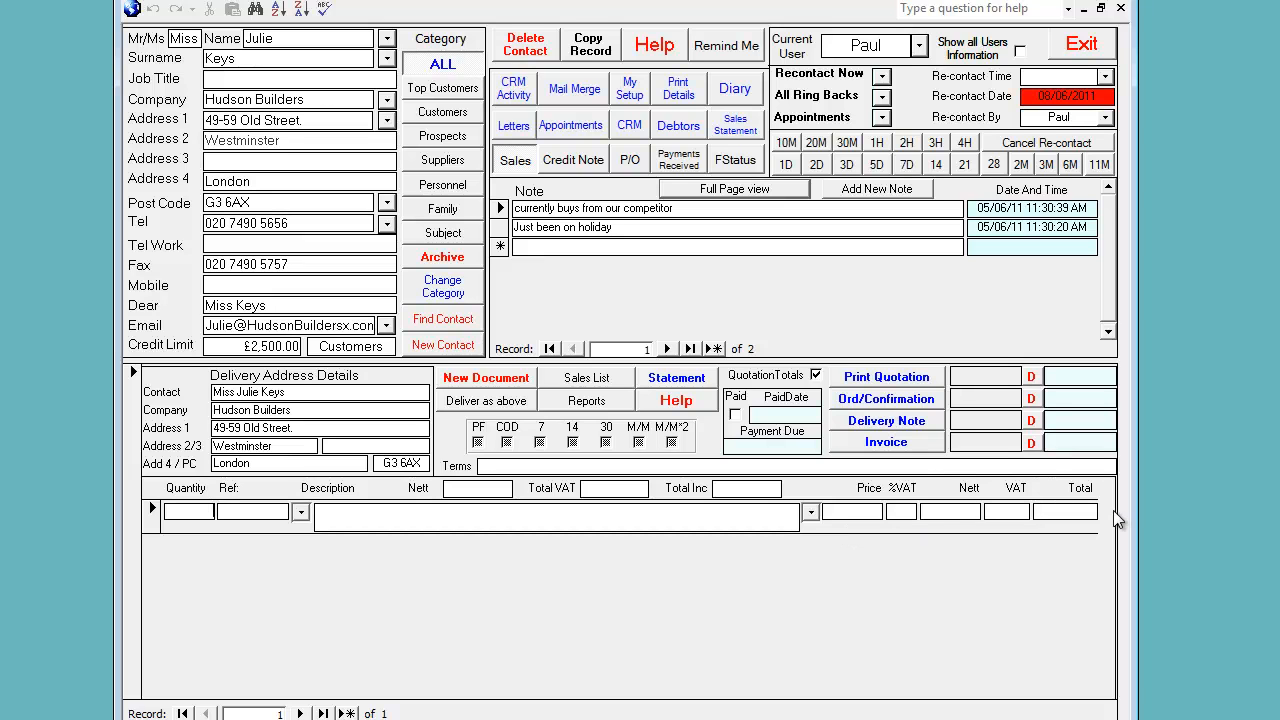
{"action": "left_click", "coordinate": [300, 512]}
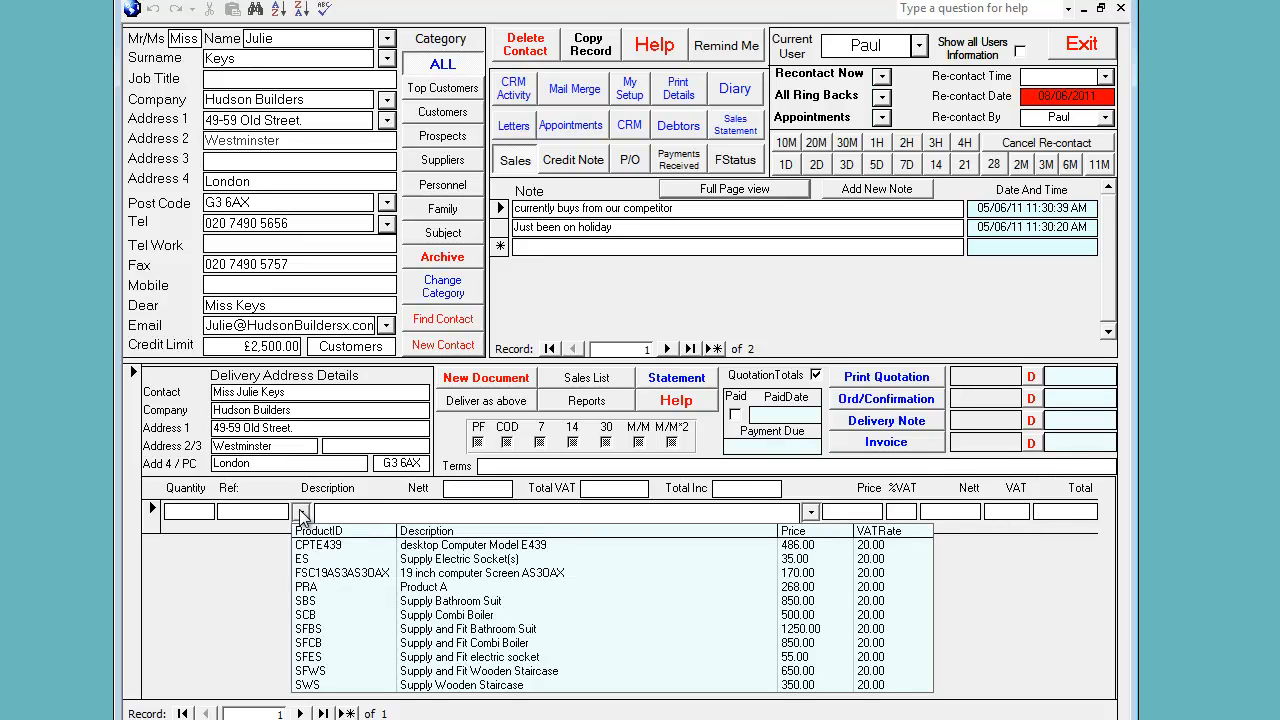
{"action": "left_click", "coordinate": [328, 586]}
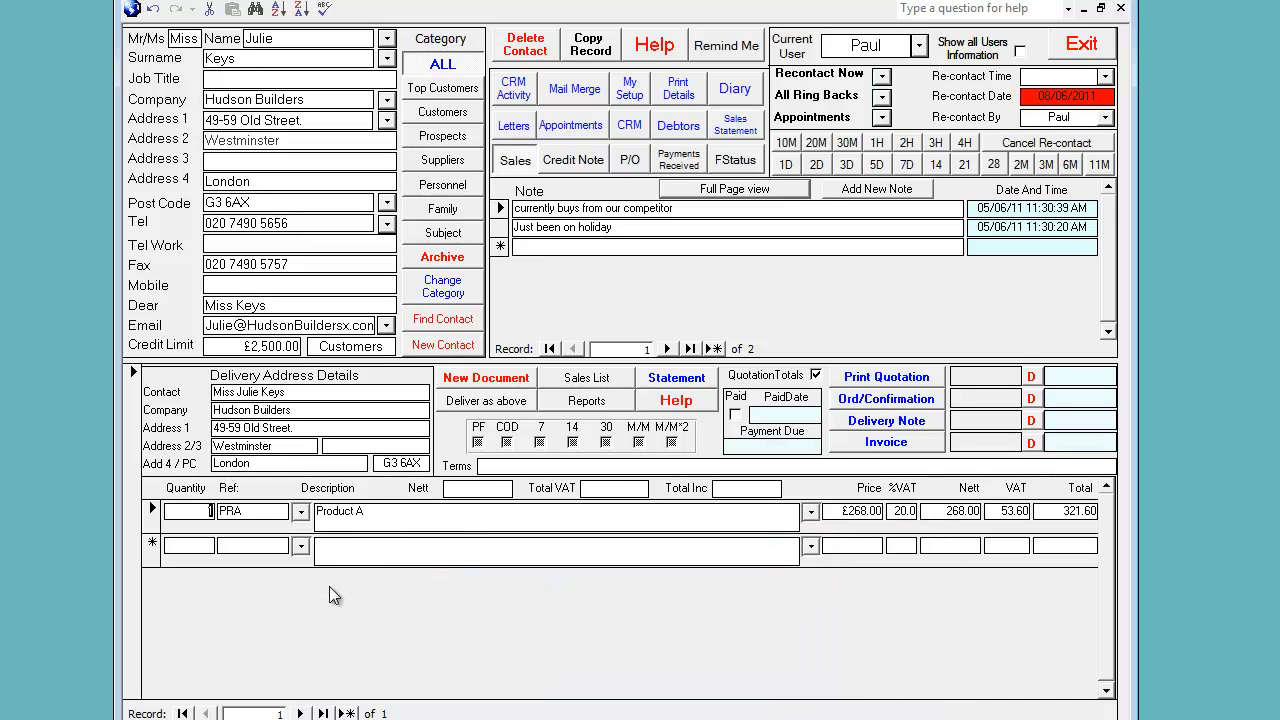
Generate the quotation for the Product A sale, inspect its preview at 100% and close it
{"action": "left_click", "coordinate": [886, 377]}
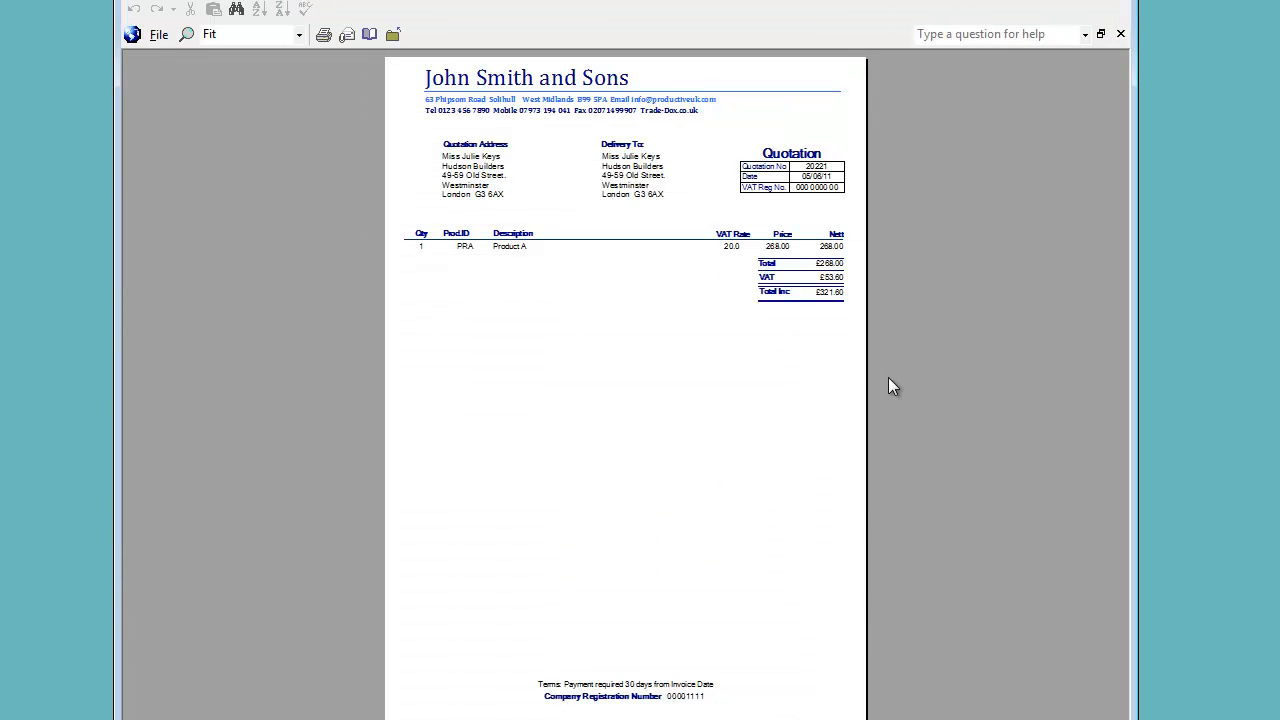
{"action": "left_click", "coordinate": [721, 96]}
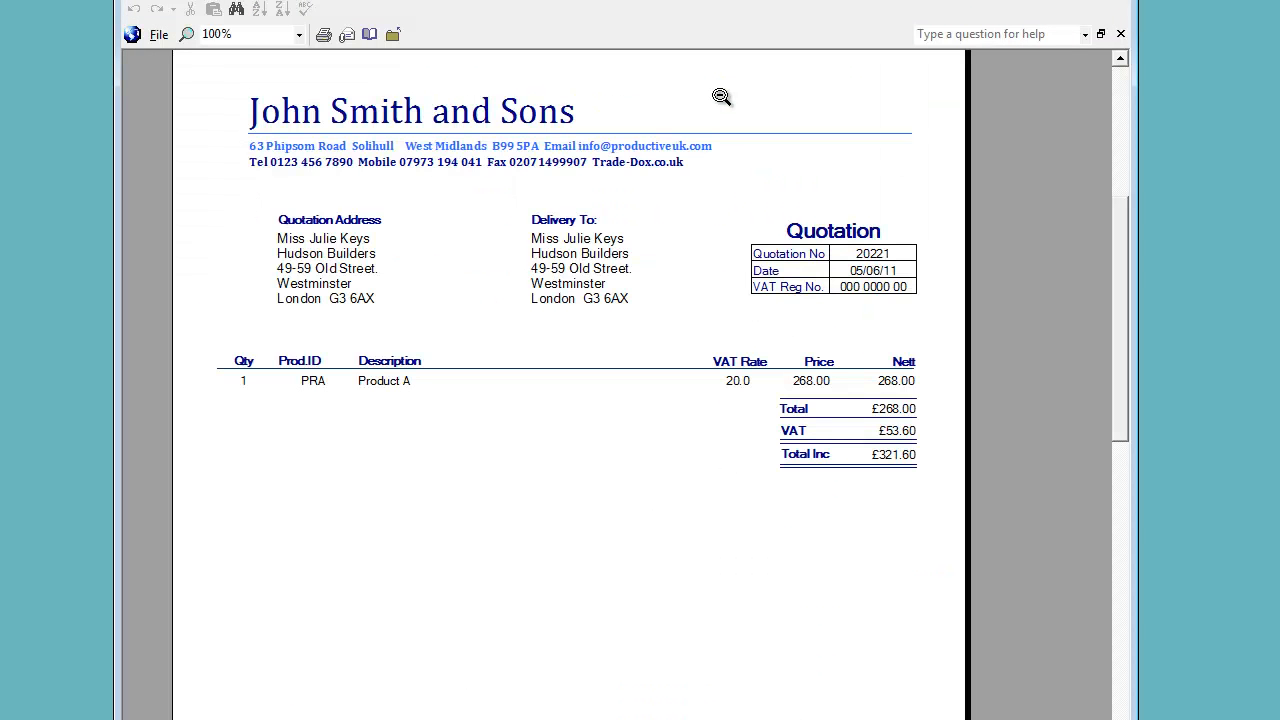
{"action": "left_click", "coordinate": [1121, 35]}
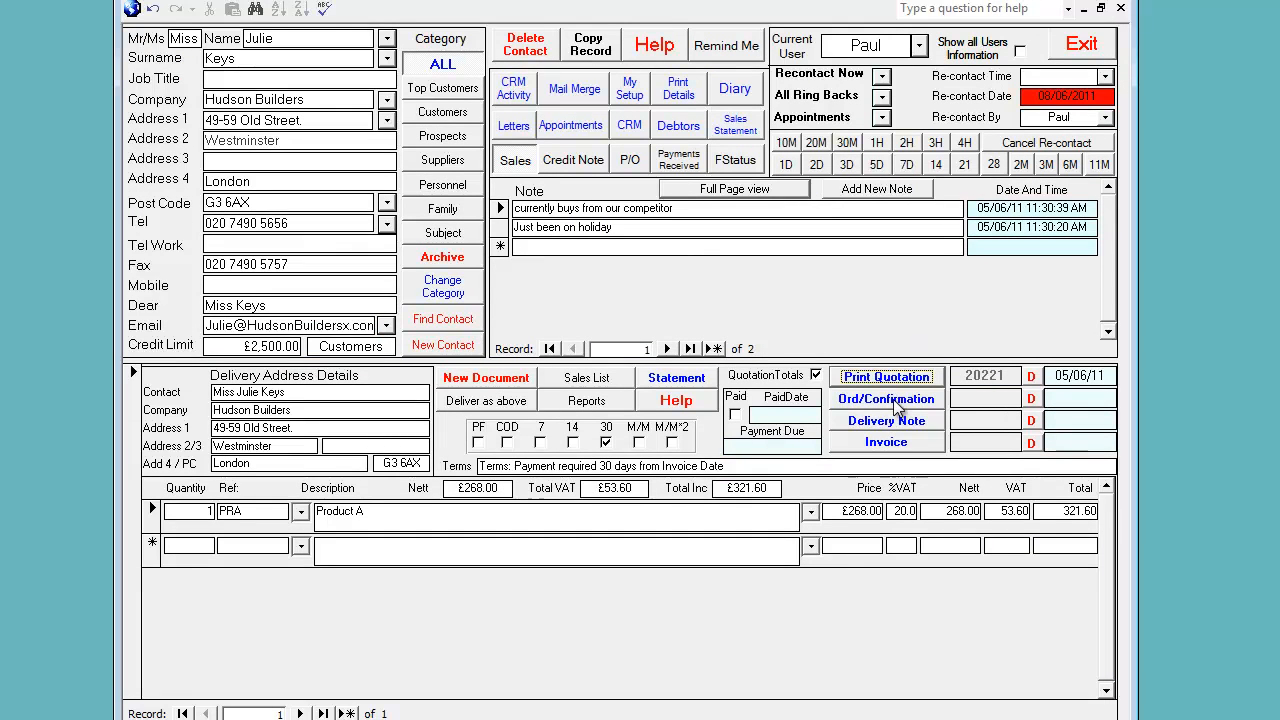
Generate the order confirmation for the sale, enlarge the preview to check it and close it
{"action": "left_click", "coordinate": [895, 402]}
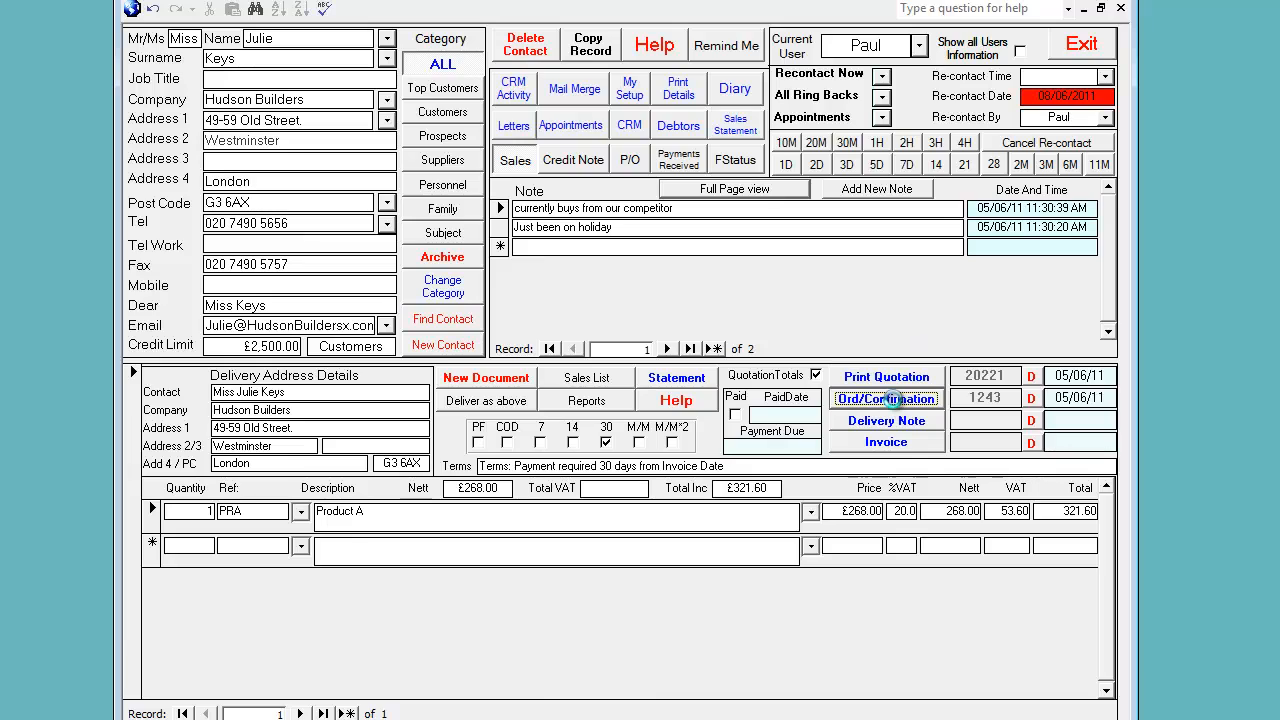
{"action": "left_click", "coordinate": [848, 84]}
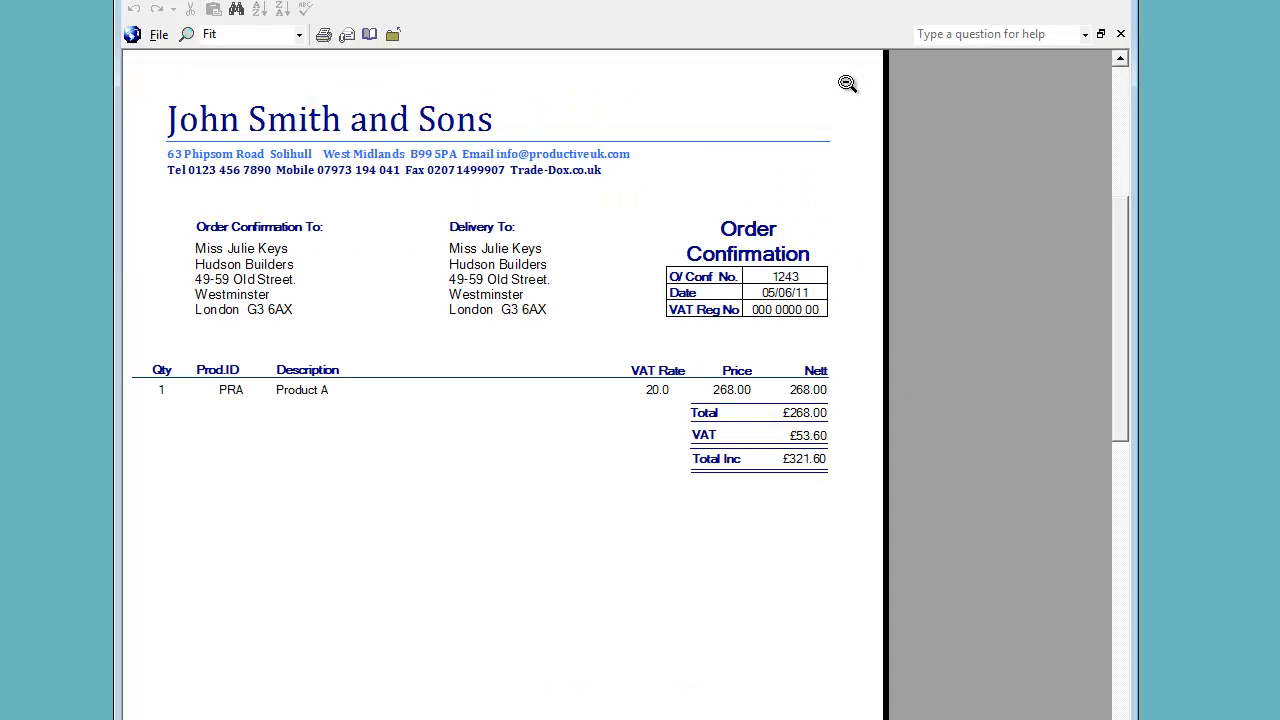
{"action": "left_click", "coordinate": [1121, 34]}
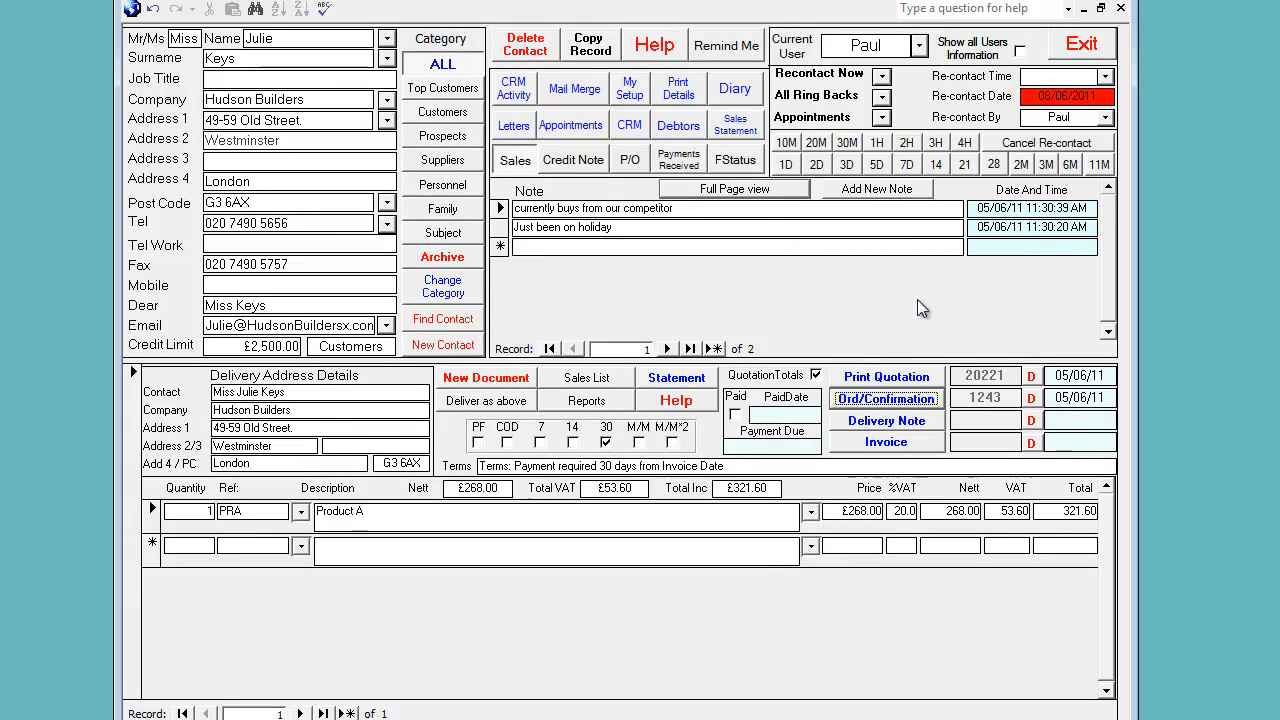
Generate the delivery note for the sale, check its preview at 100% and close it
{"action": "left_click", "coordinate": [889, 421]}
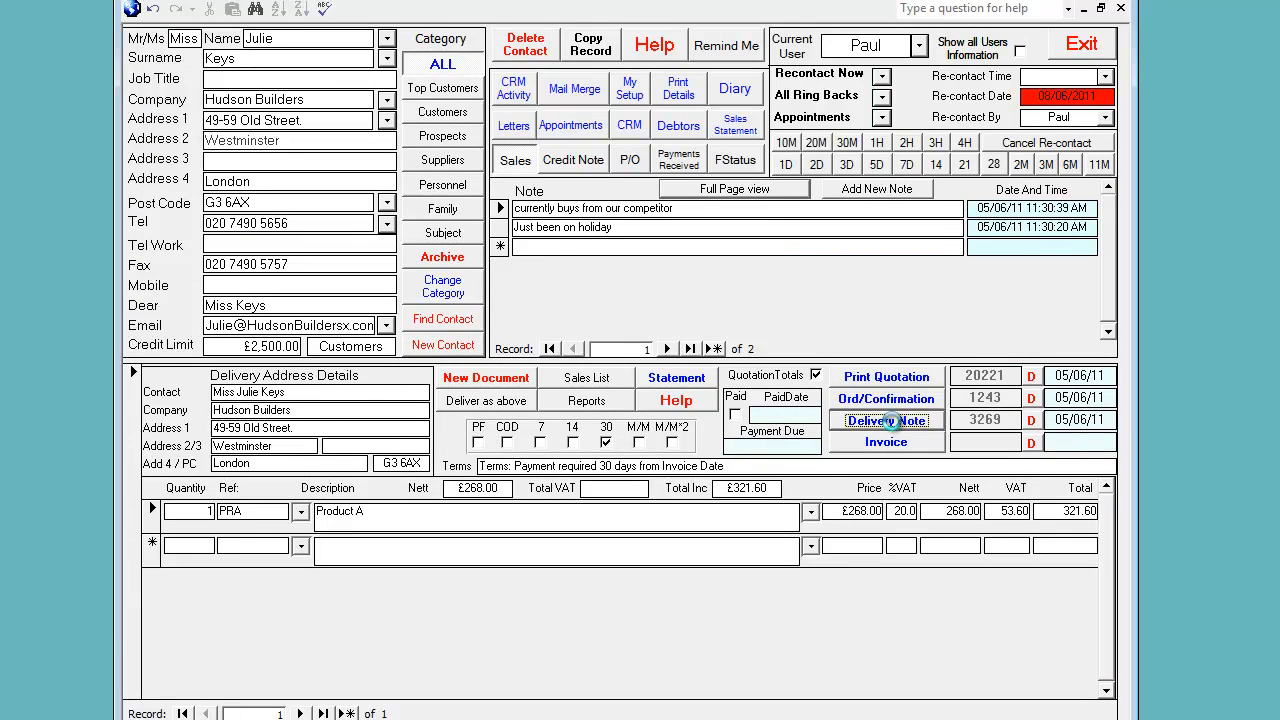
{"action": "left_click", "coordinate": [552, 104]}
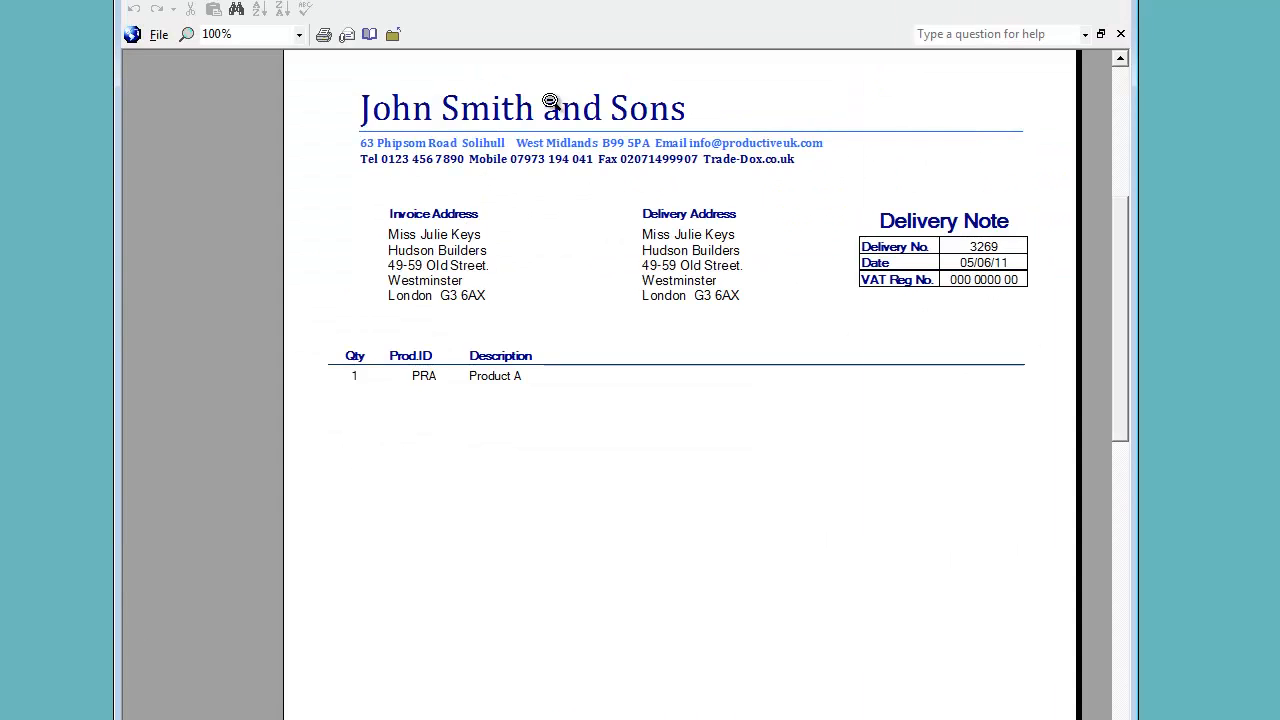
{"action": "left_click", "coordinate": [1120, 34]}
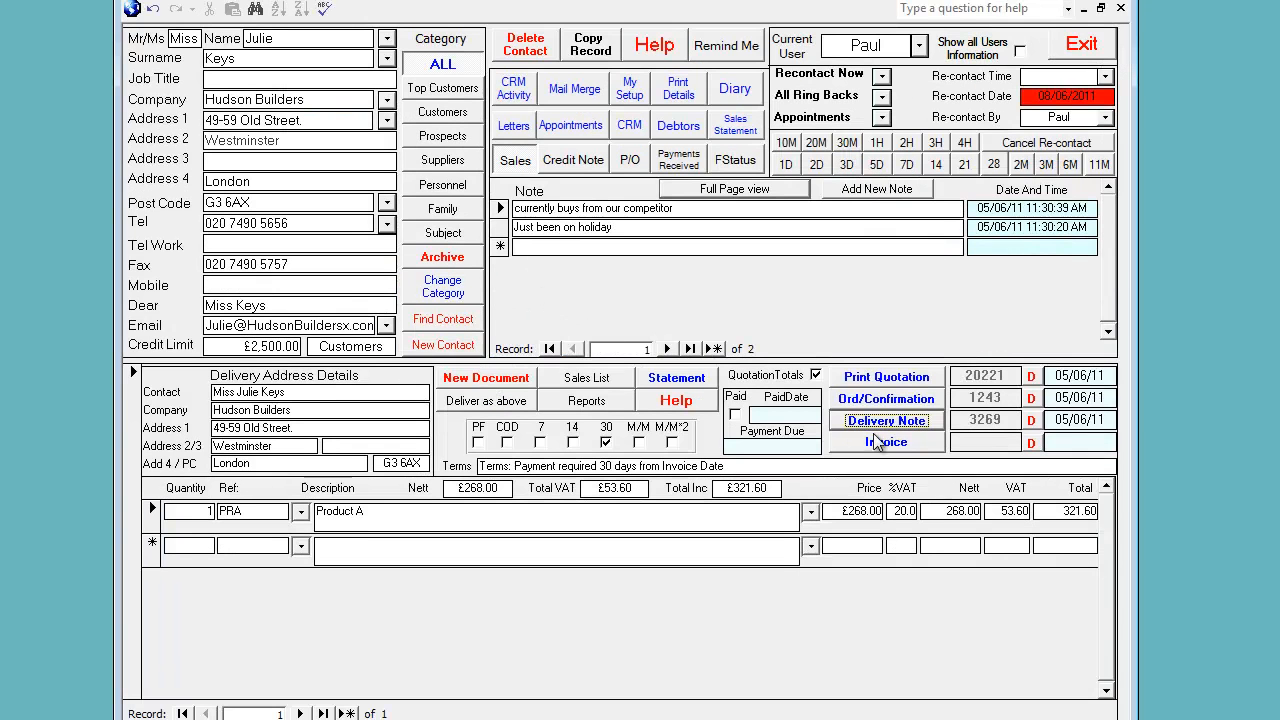
Generate the invoice for the sale, check its preview at 100% and close it
{"action": "left_click", "coordinate": [873, 440]}
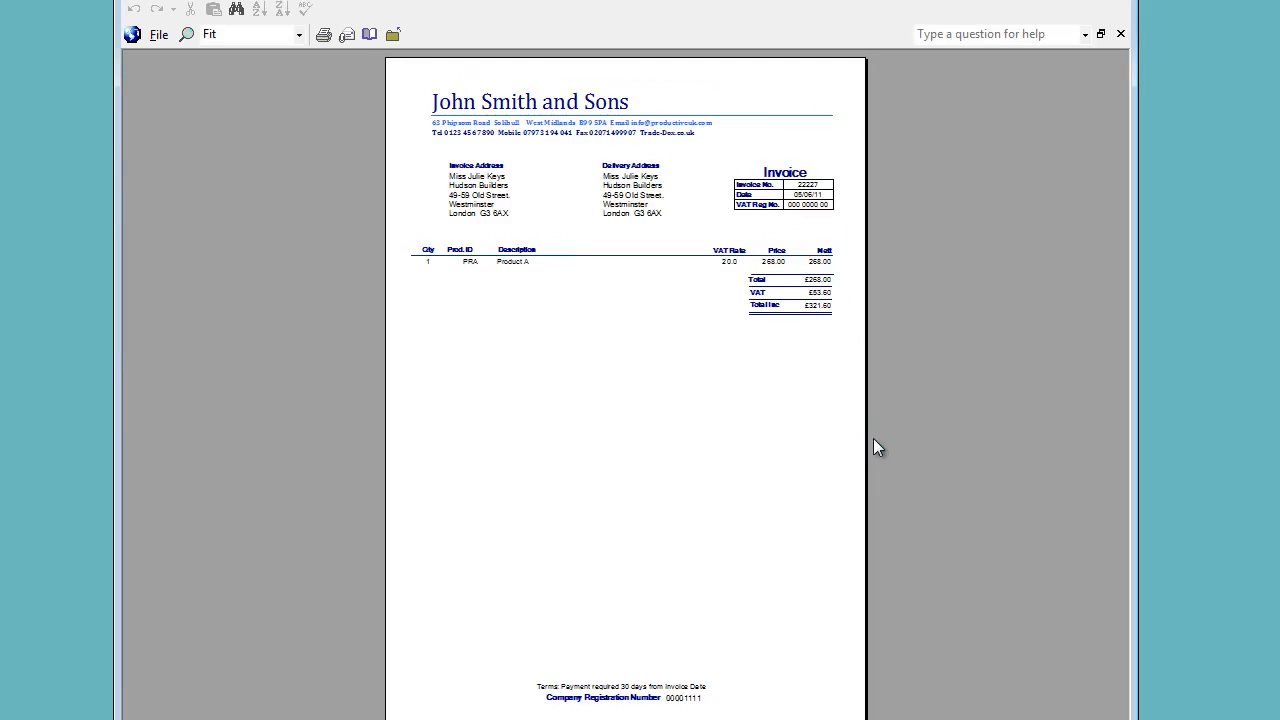
{"action": "left_click", "coordinate": [784, 108]}
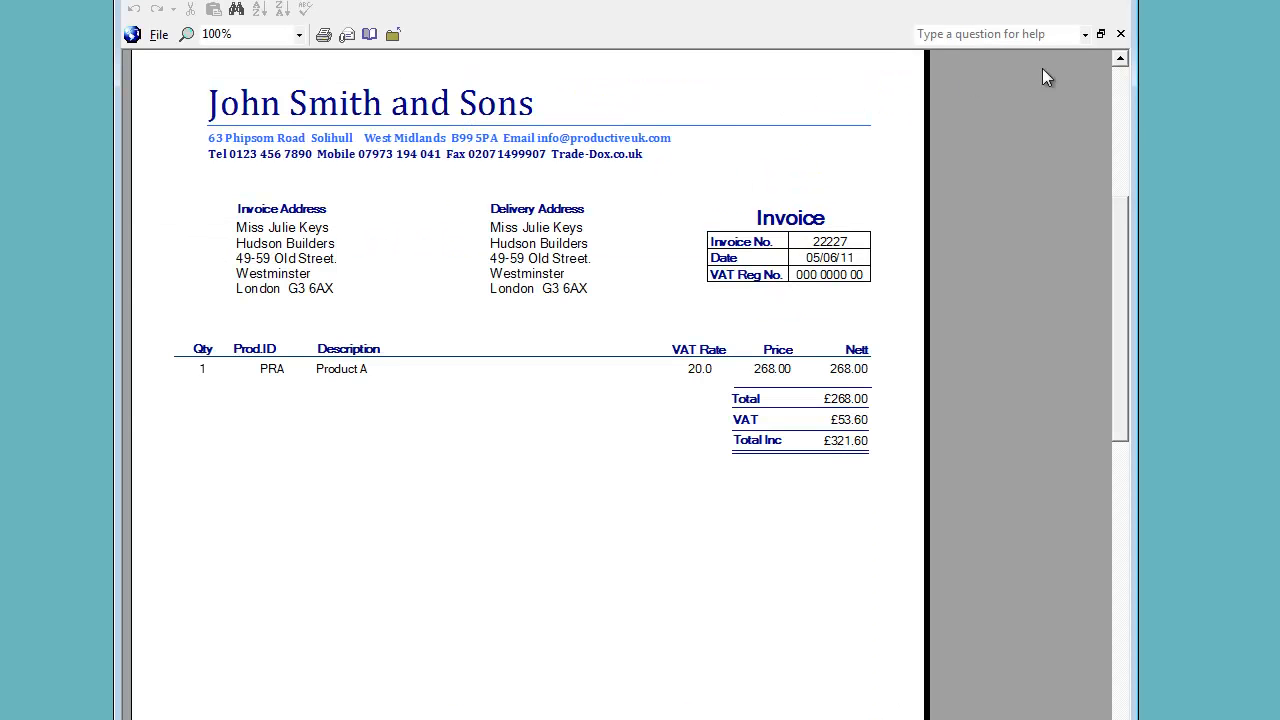
{"action": "left_click", "coordinate": [1116, 36]}
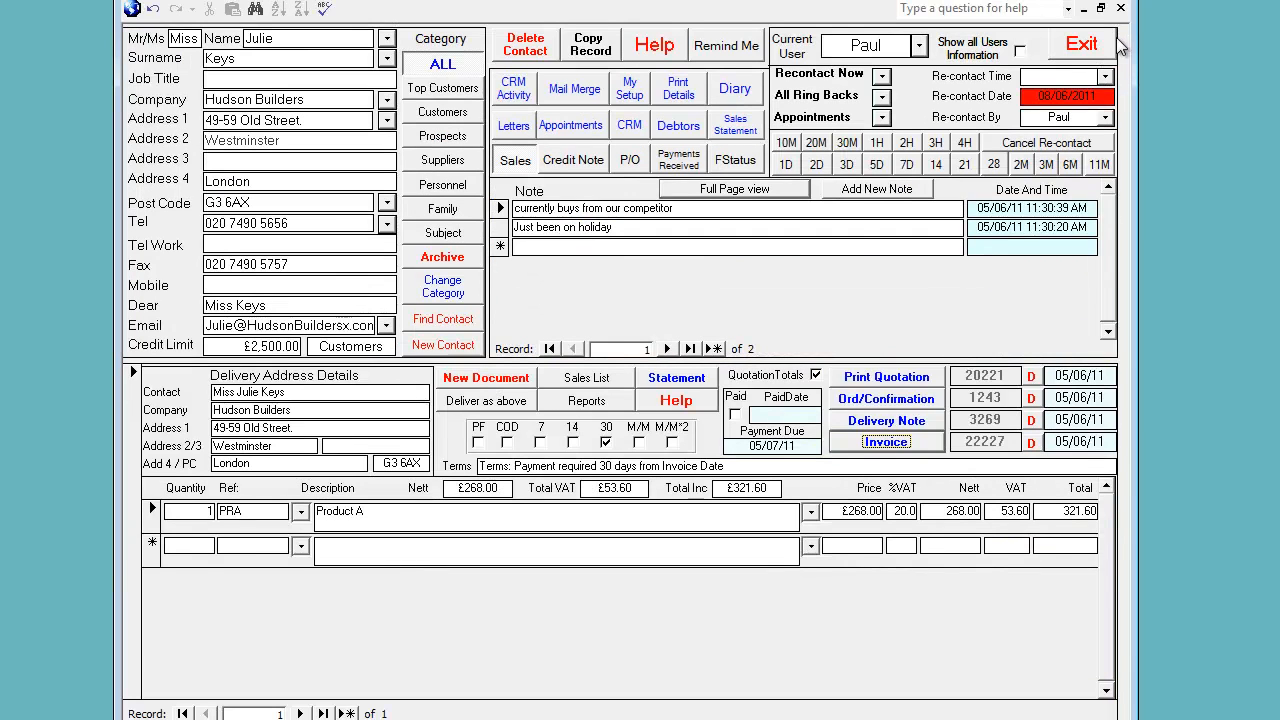
Examine the available products by reference, in the full products list with prices and VAT rates, and by description
{"action": "left_click", "coordinate": [300, 511]}
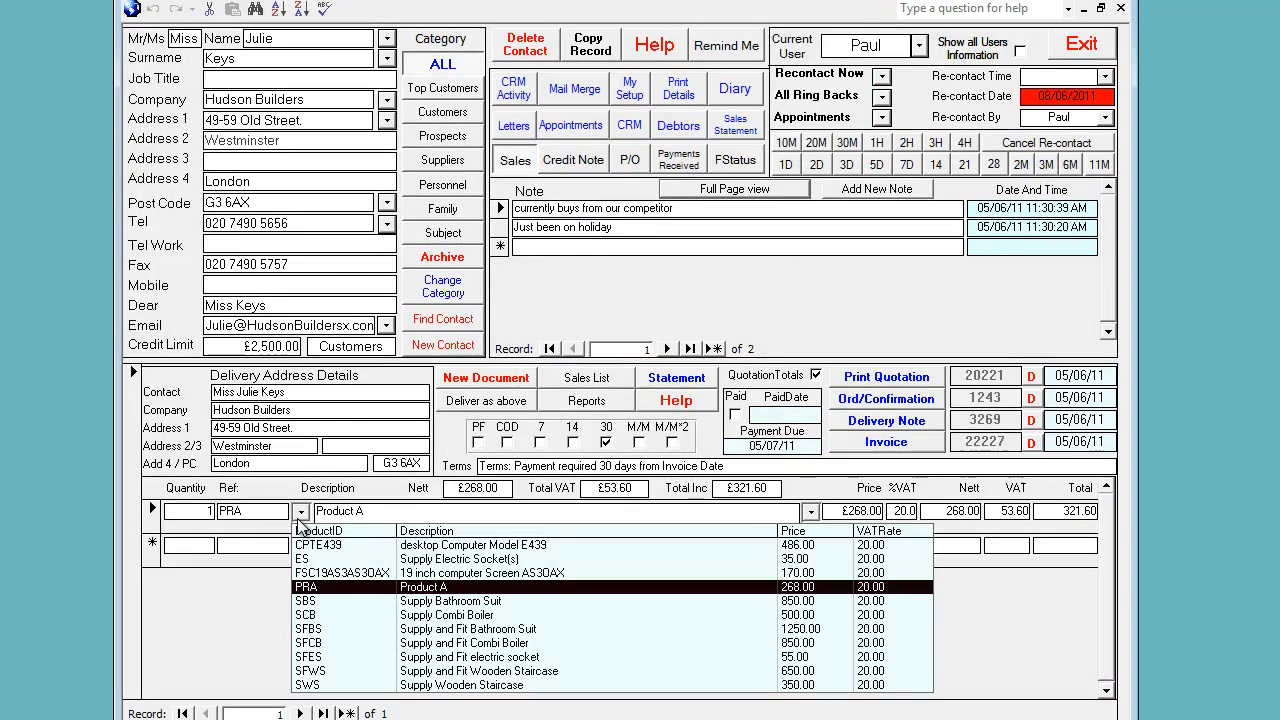
{"action": "left_click", "coordinate": [588, 377]}
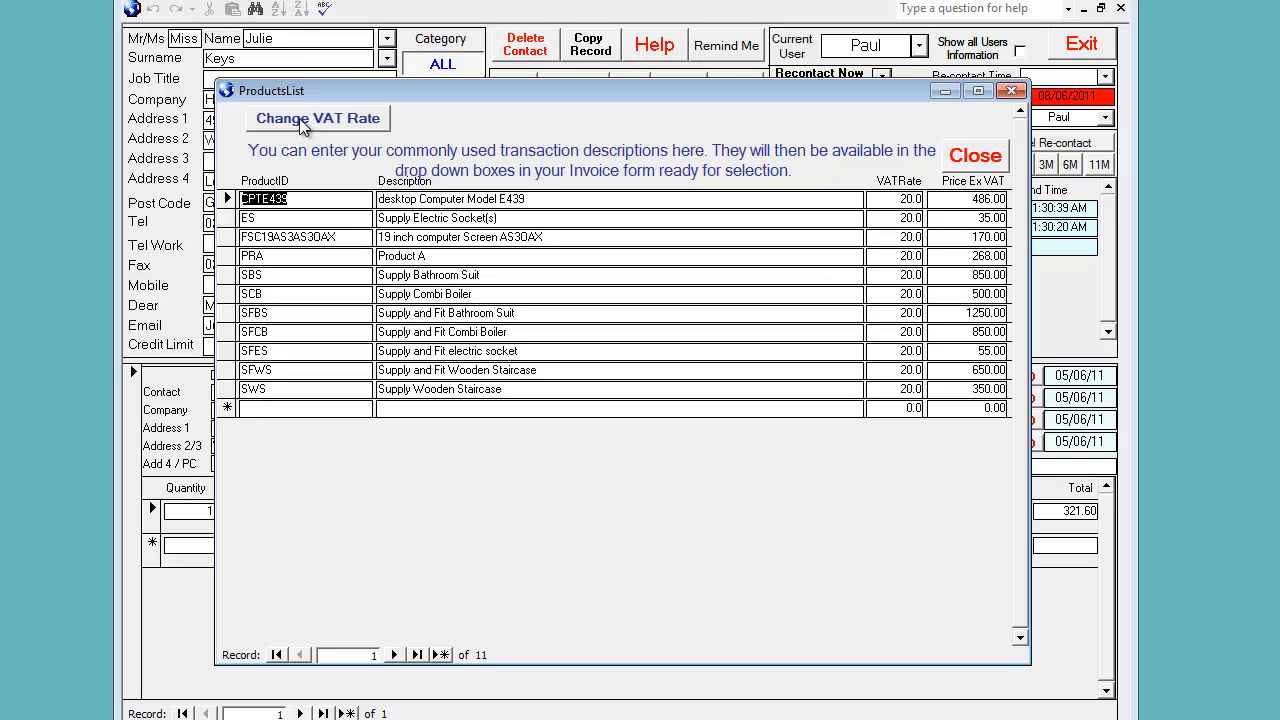
{"action": "left_click", "coordinate": [970, 158]}
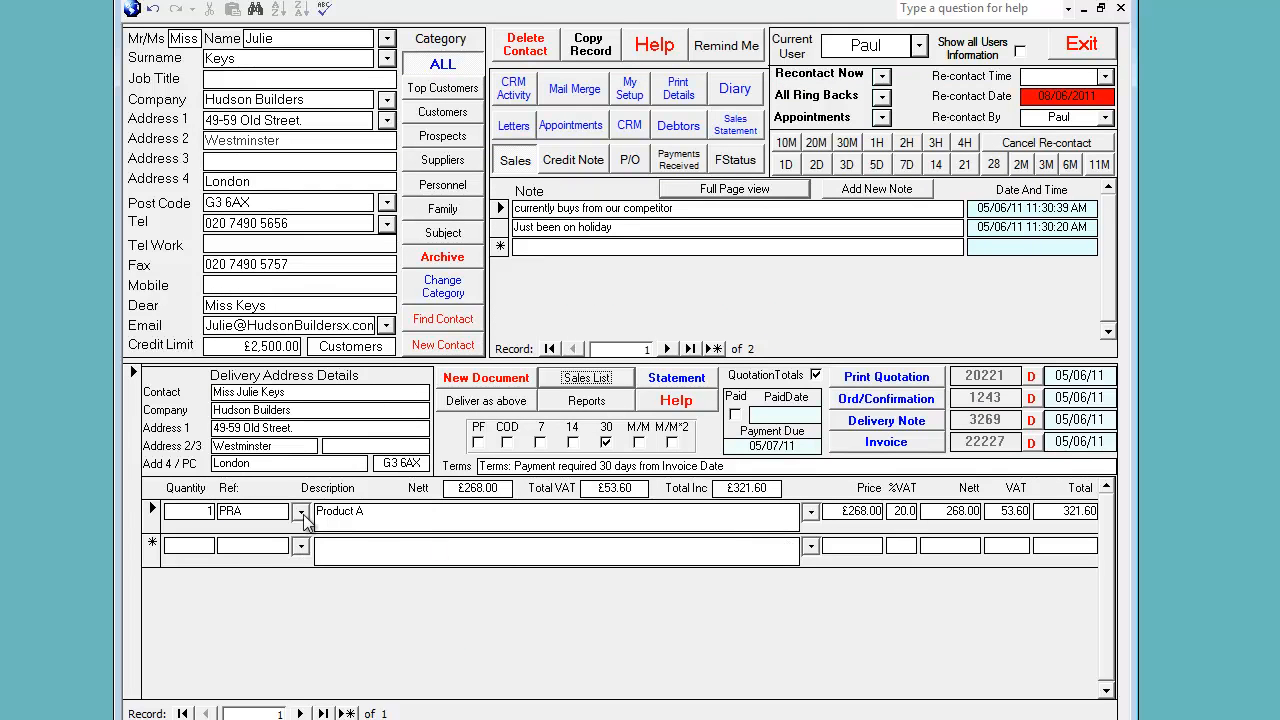
{"action": "left_click", "coordinate": [810, 546]}
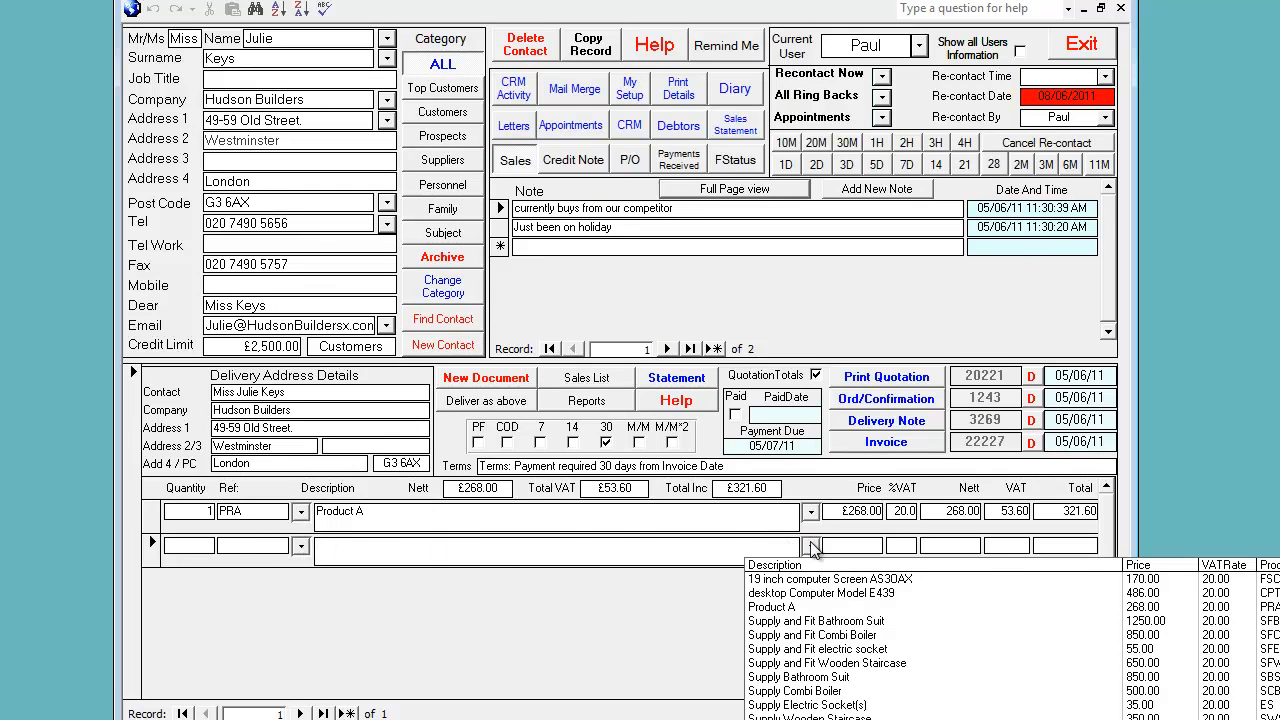
{"action": "left_click", "coordinate": [848, 663]}
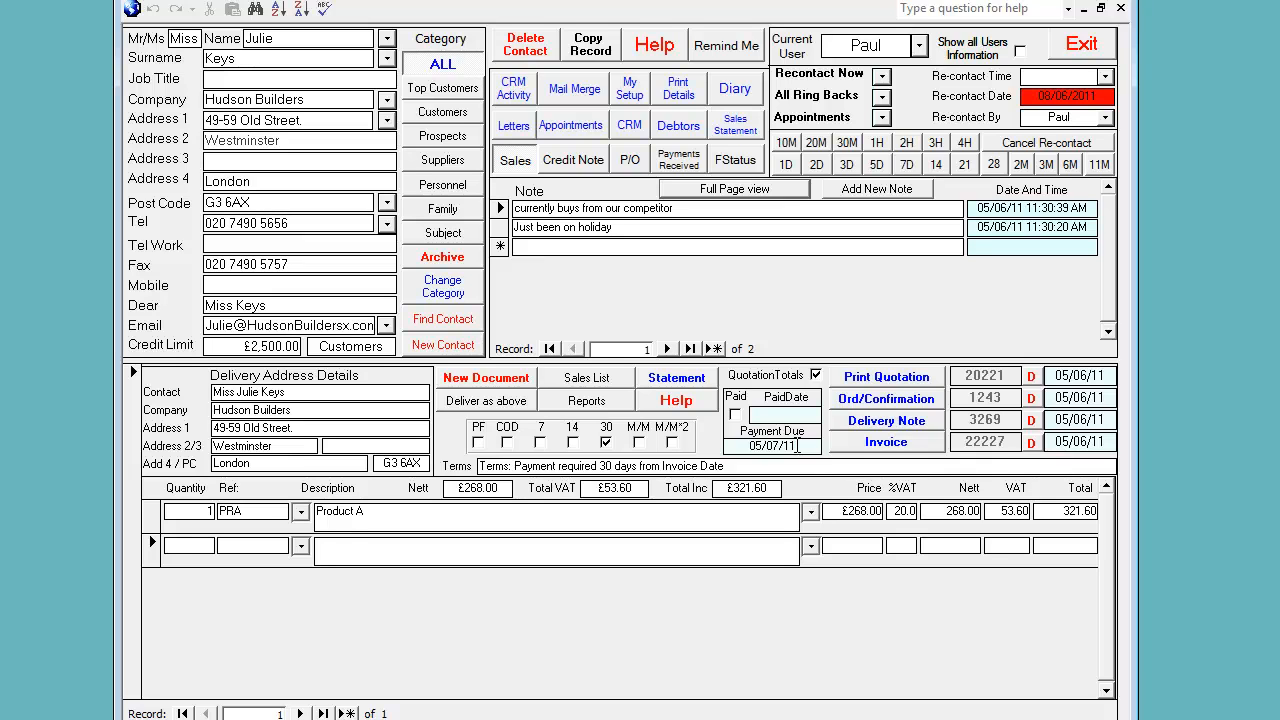
Try the 14-day payment terms and return to 30 days, and toggle the sale's paid mark on and off
{"action": "left_click", "coordinate": [572, 442]}
{"action": "left_click", "coordinate": [605, 443]}
{"action": "left_click", "coordinate": [736, 415]}
{"action": "left_click", "coordinate": [737, 419]}
{"action": "left_click", "coordinate": [138, 458]}
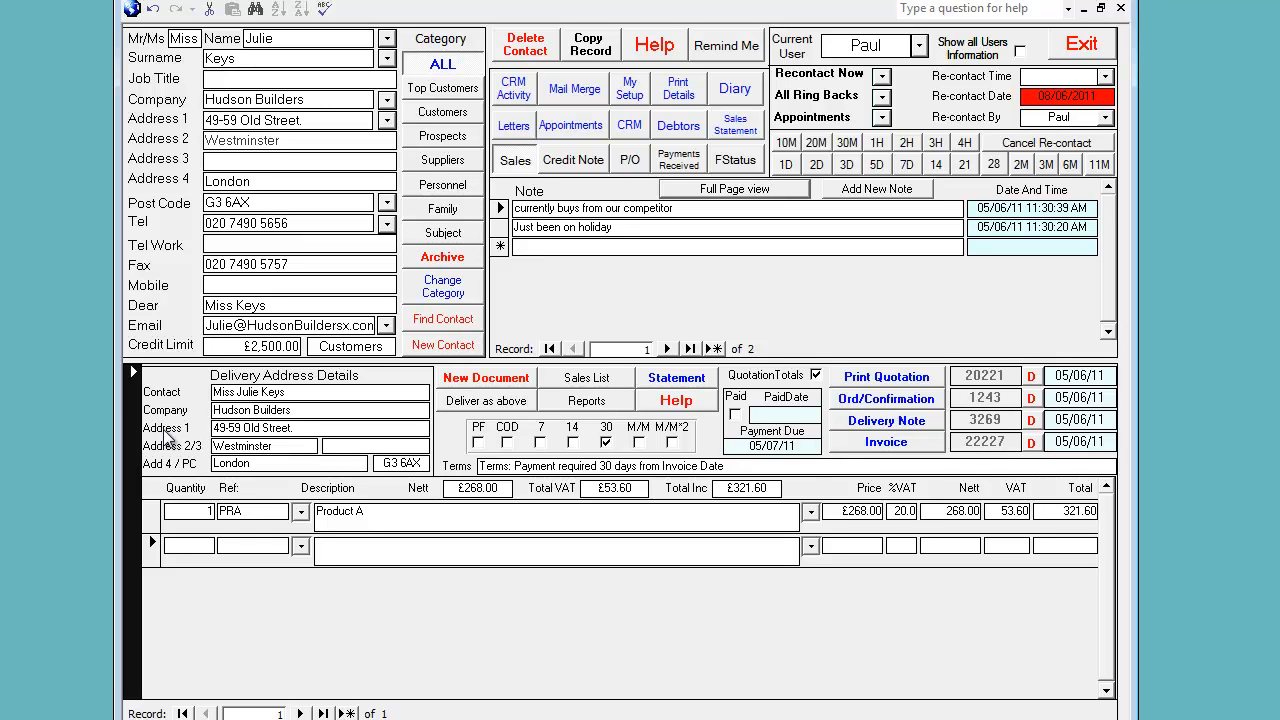
{"action": "left_click", "coordinate": [980, 395]}
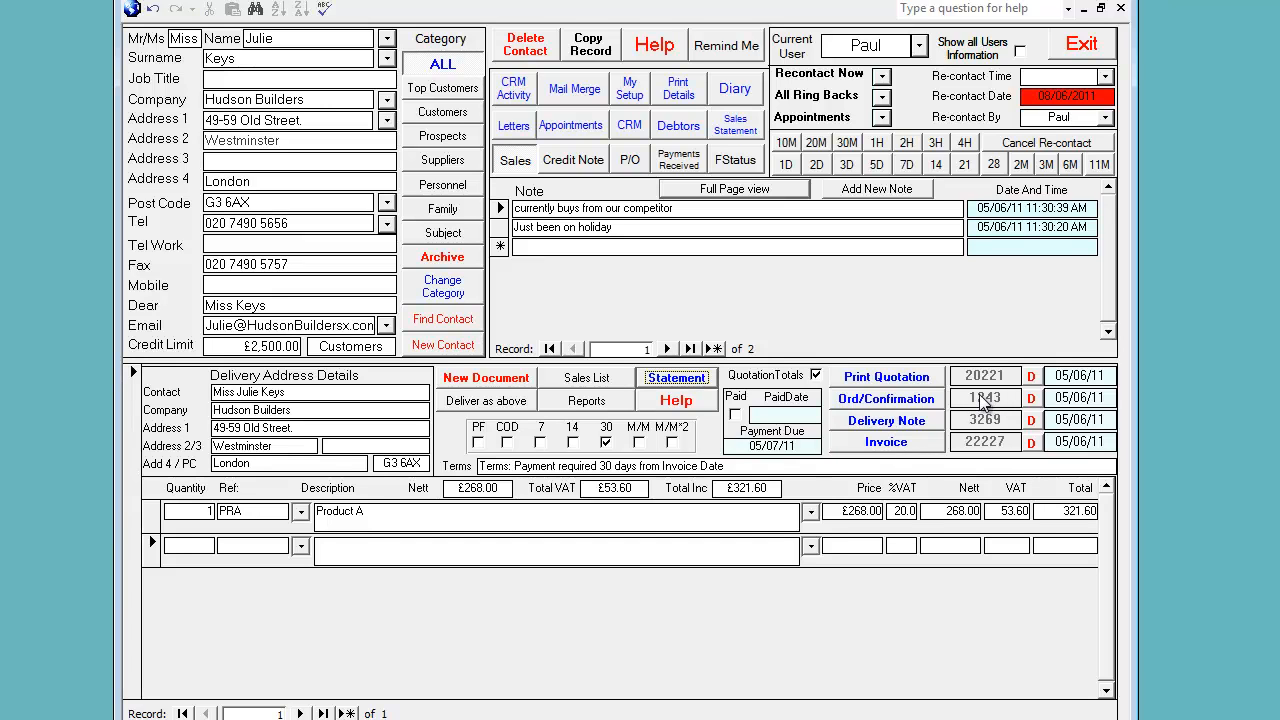
Open the sales report and view outstanding documents for this month, last month, this week and last week
{"action": "left_click", "coordinate": [585, 408]}
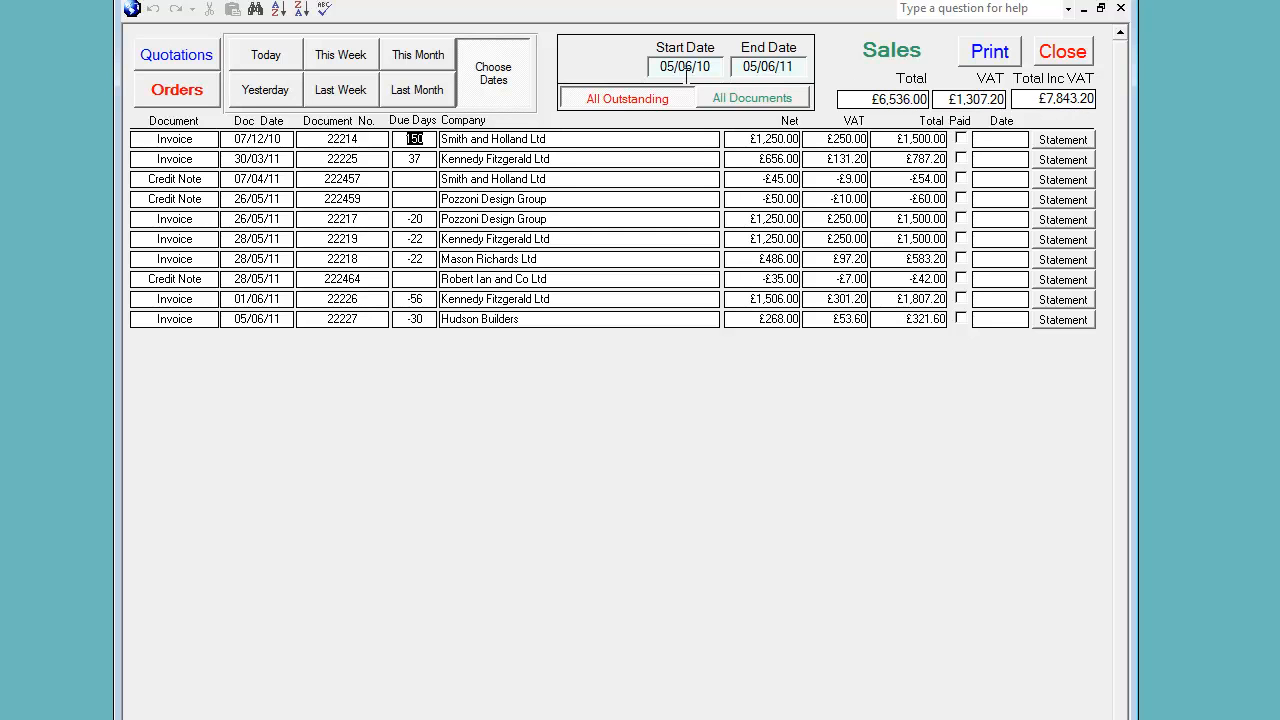
{"action": "left_click", "coordinate": [425, 62]}
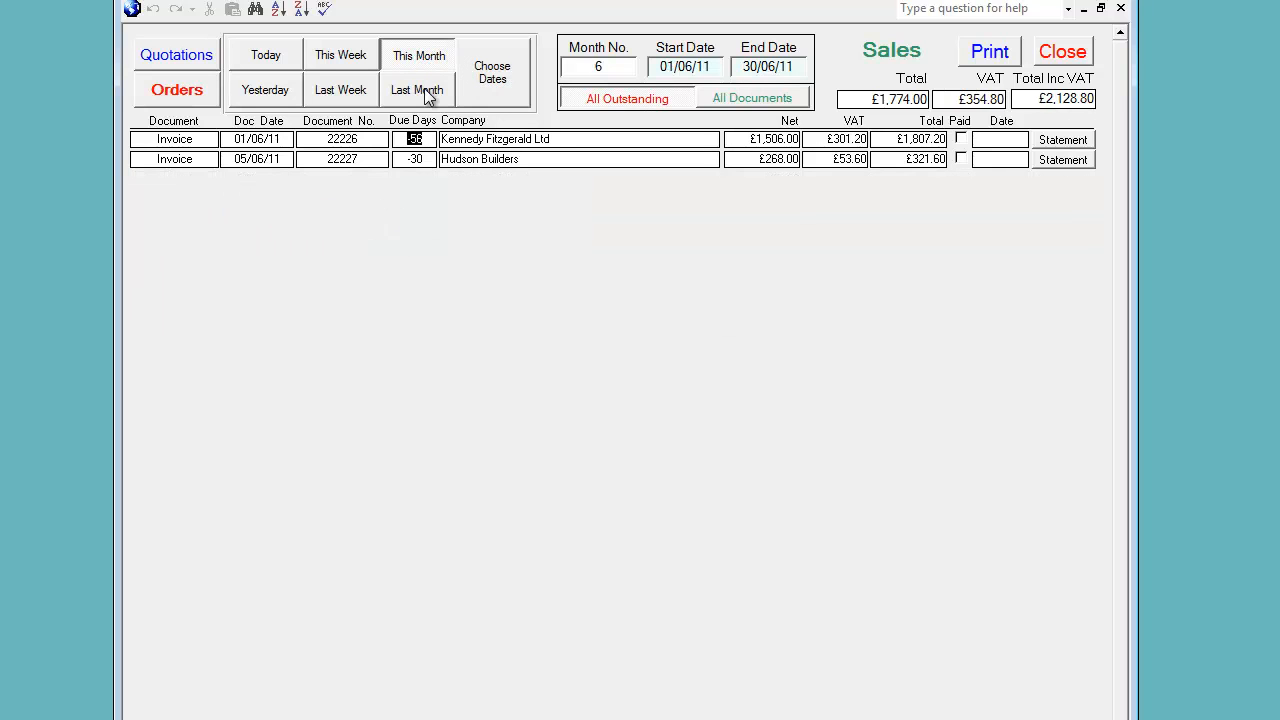
{"action": "left_click", "coordinate": [424, 88]}
{"action": "left_click", "coordinate": [355, 57]}
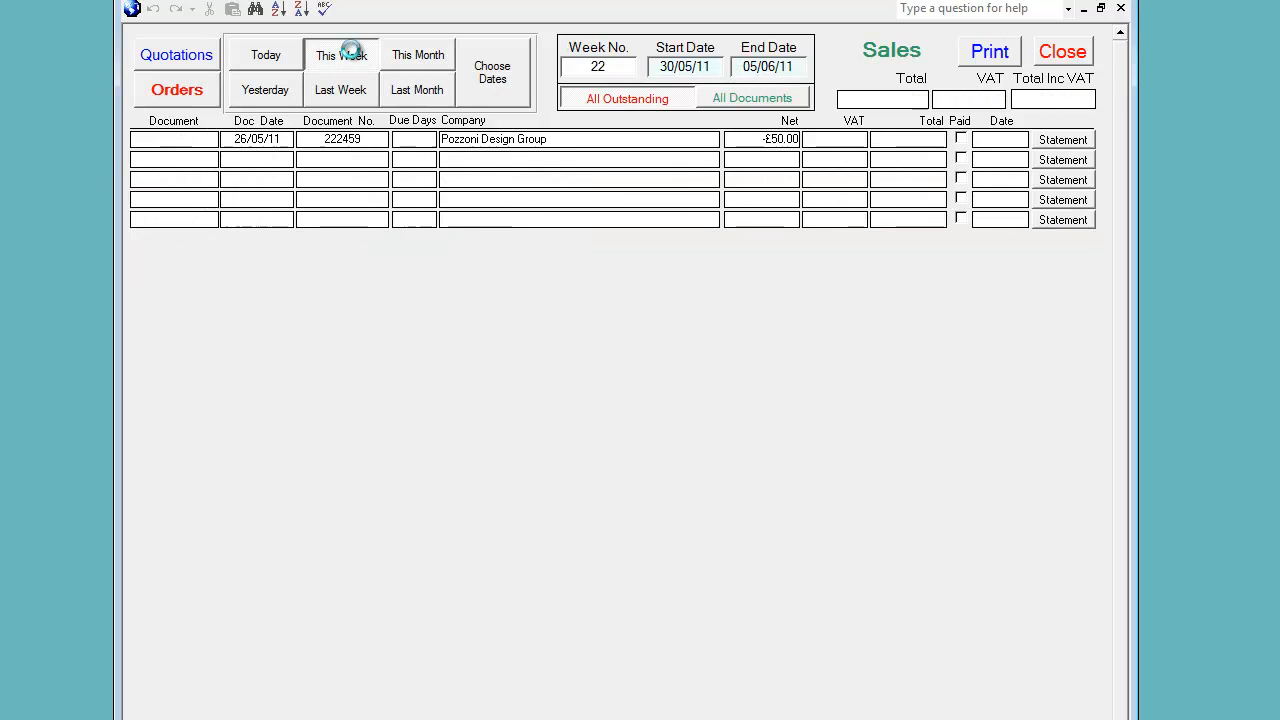
{"action": "left_click", "coordinate": [362, 95]}
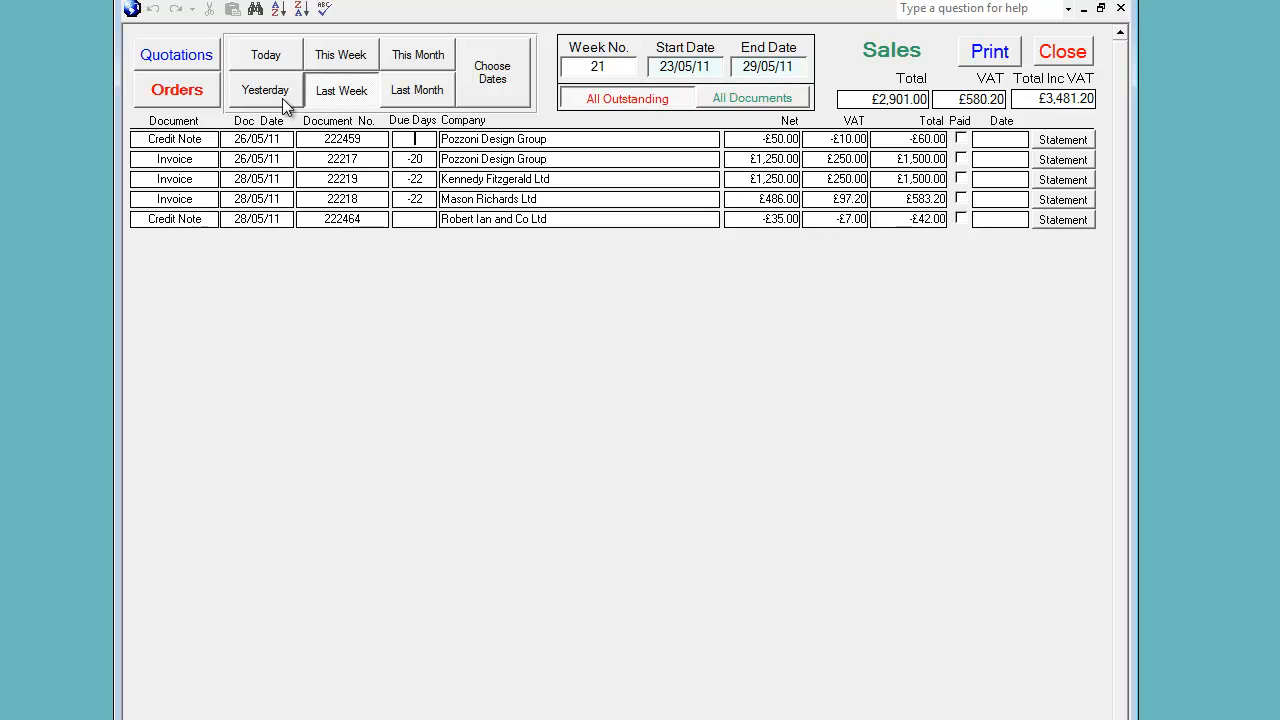
Show the sales report for the chosen range 05/06/10 to 05/06/11, first with all documents, then only those outstanding
{"action": "left_click", "coordinate": [490, 82]}
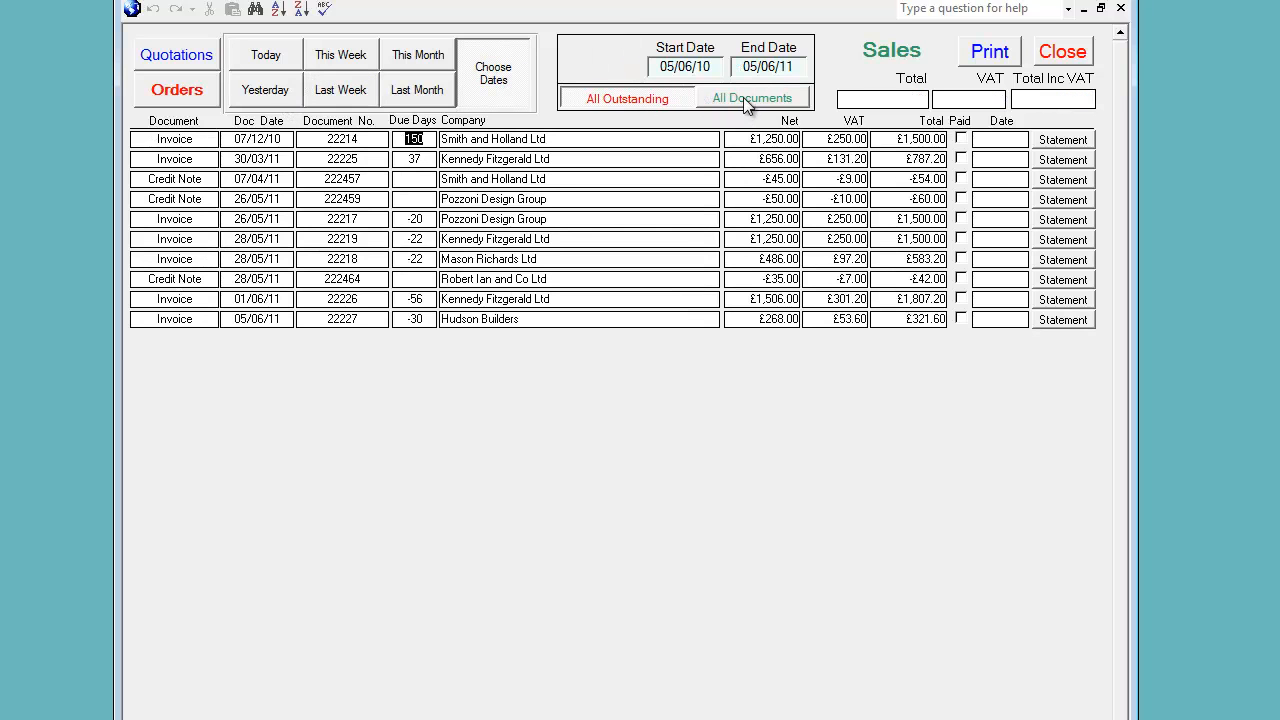
{"action": "left_click", "coordinate": [743, 97]}
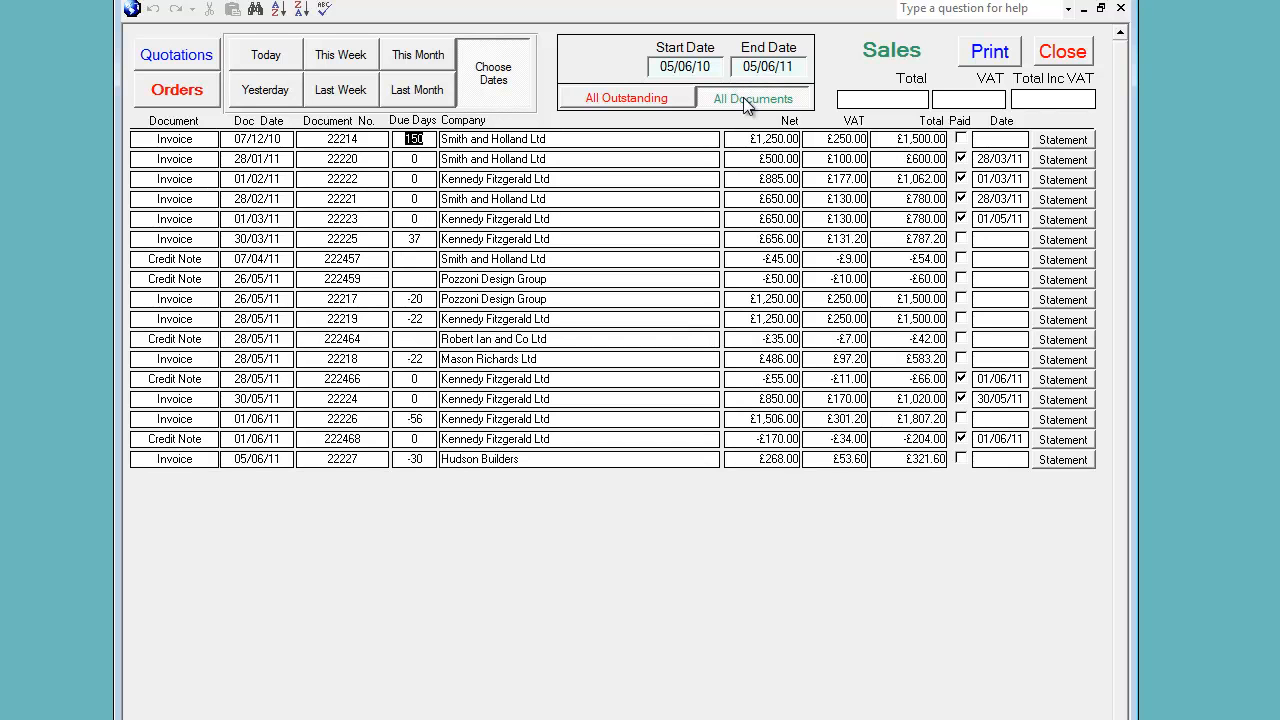
{"action": "left_click", "coordinate": [655, 101]}
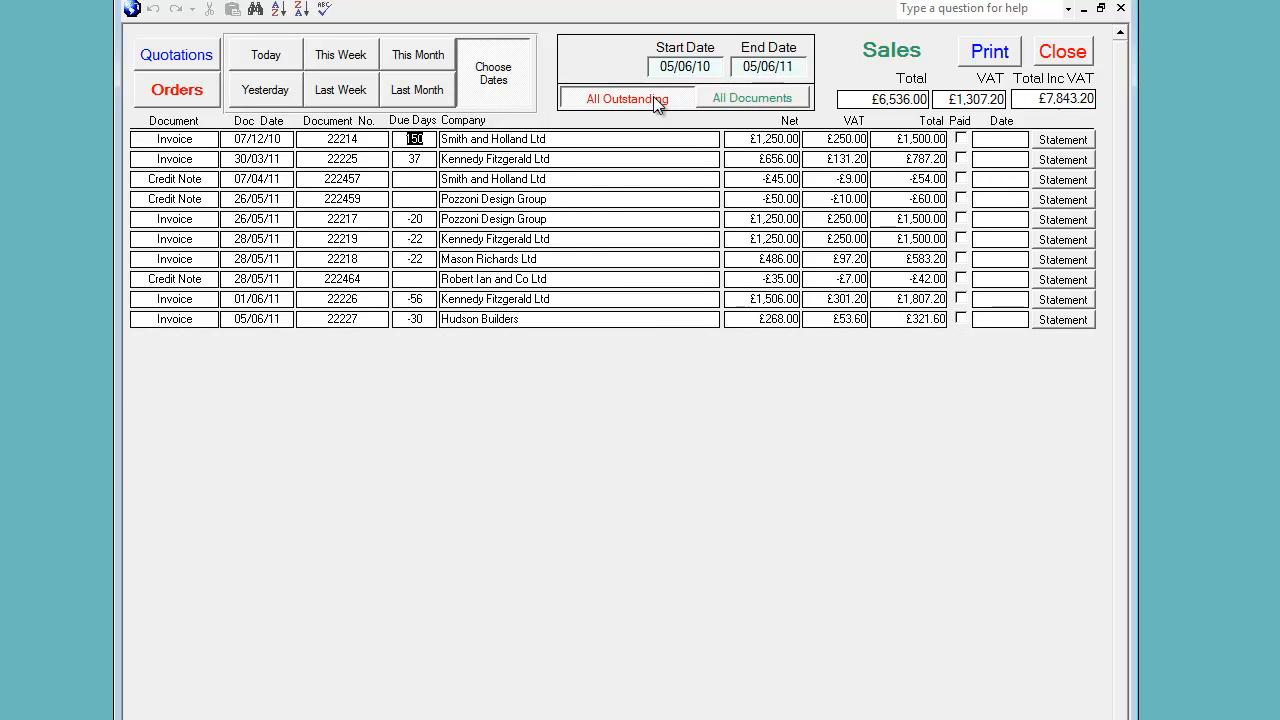
Switch to the quotations report and include all documents instead of only the unconfirmed ones
{"action": "left_click", "coordinate": [180, 56]}
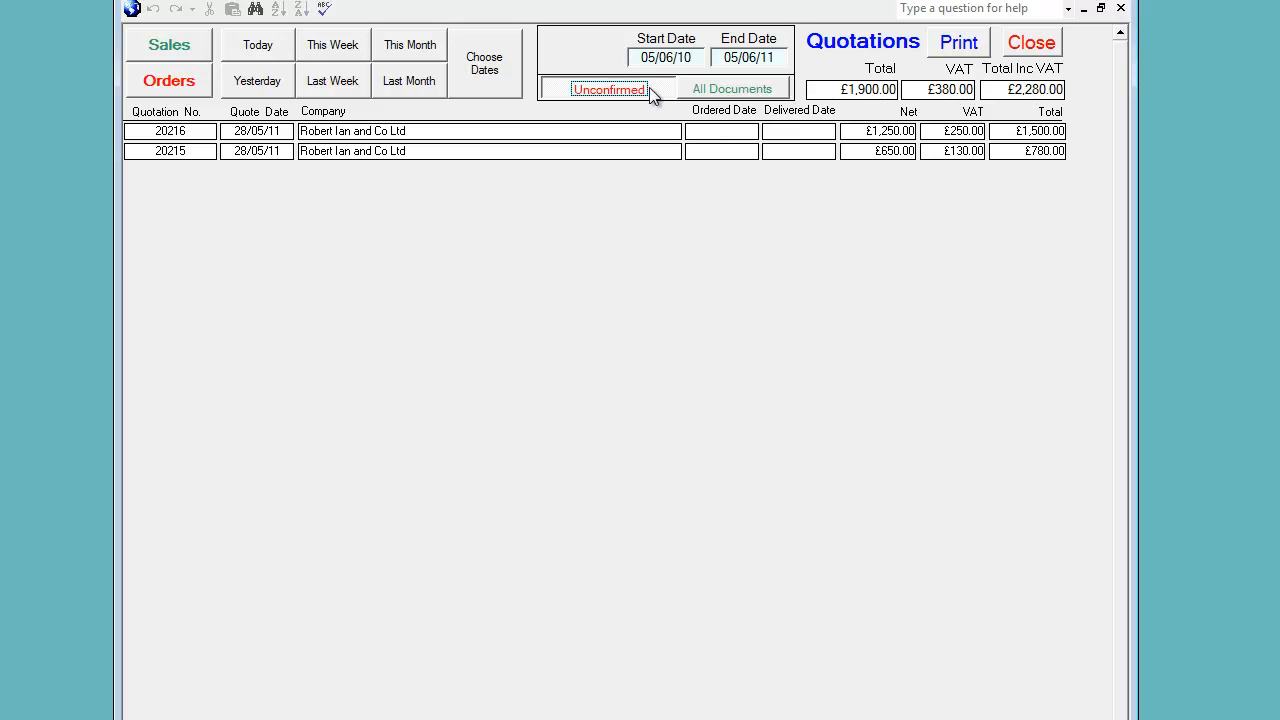
{"action": "left_click", "coordinate": [702, 89]}
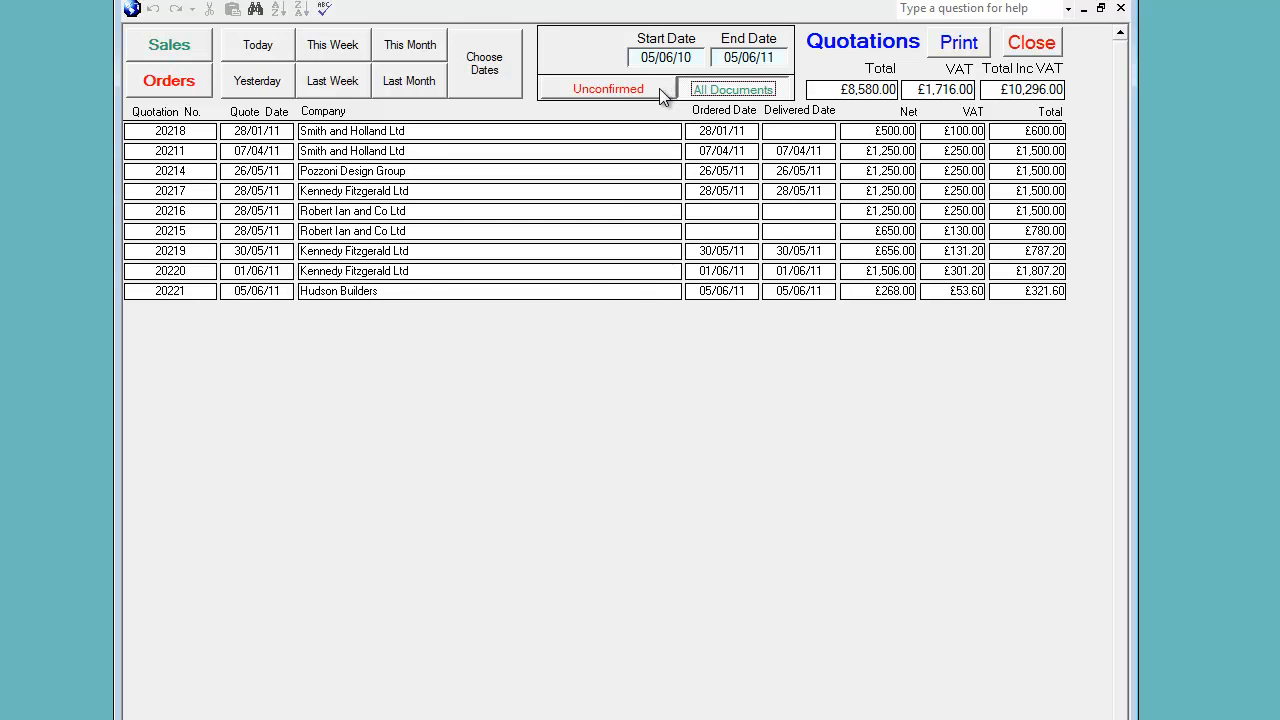
Switch to the orders report and look at the start date's month calendar without choosing a different date
{"action": "left_click", "coordinate": [170, 80]}
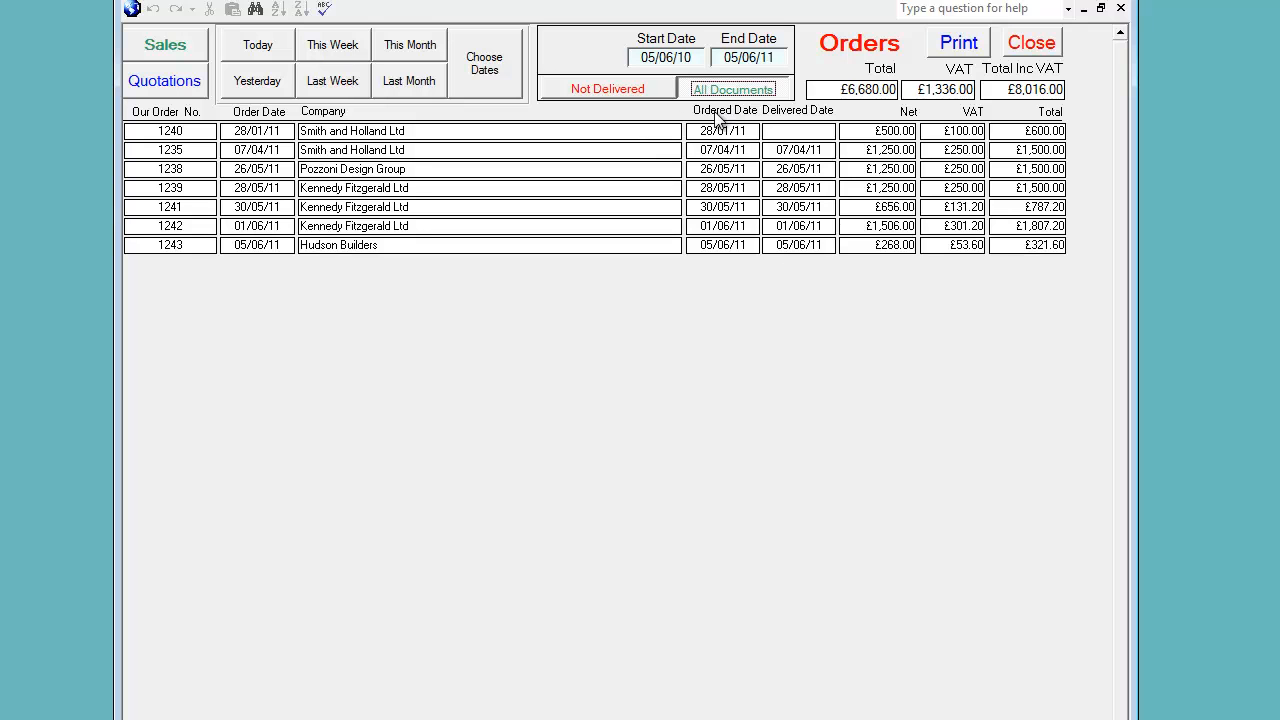
{"action": "double_click", "coordinate": [684, 57]}
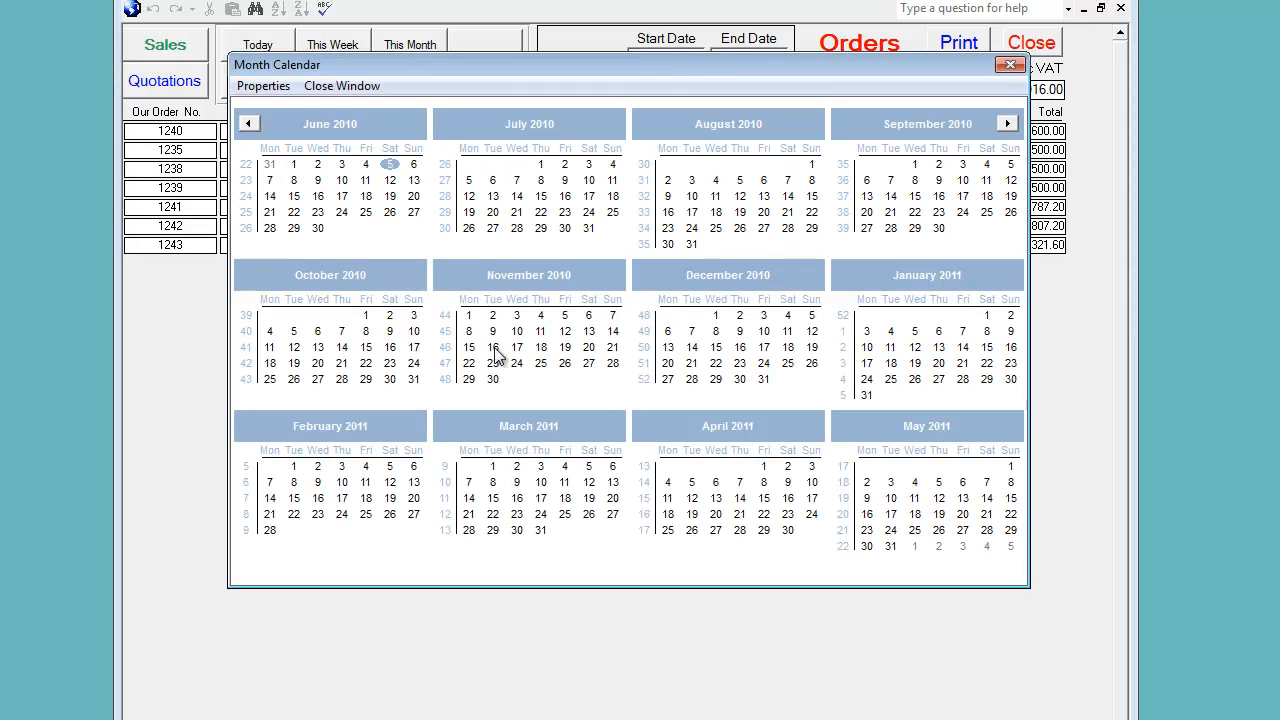
{"action": "left_click", "coordinate": [1008, 67]}
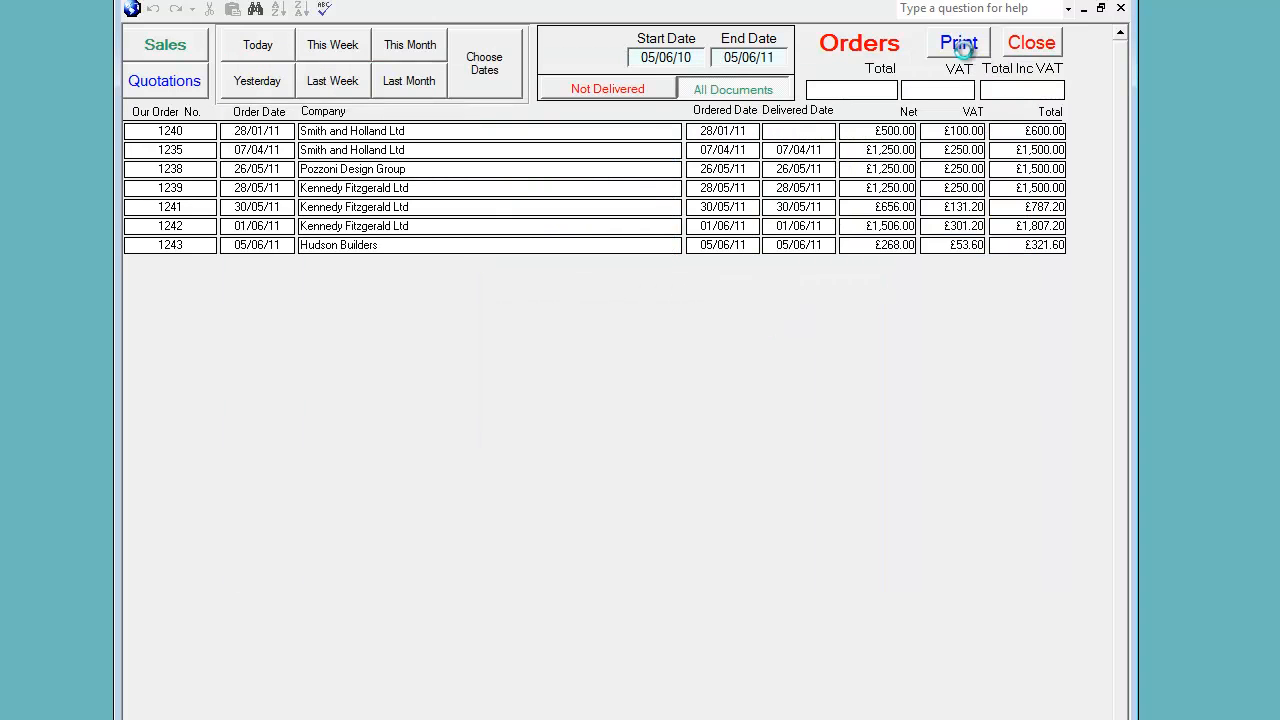
Preview the printable orders report, and close both the preview and the report to return to the customer record
{"action": "left_click", "coordinate": [960, 44]}
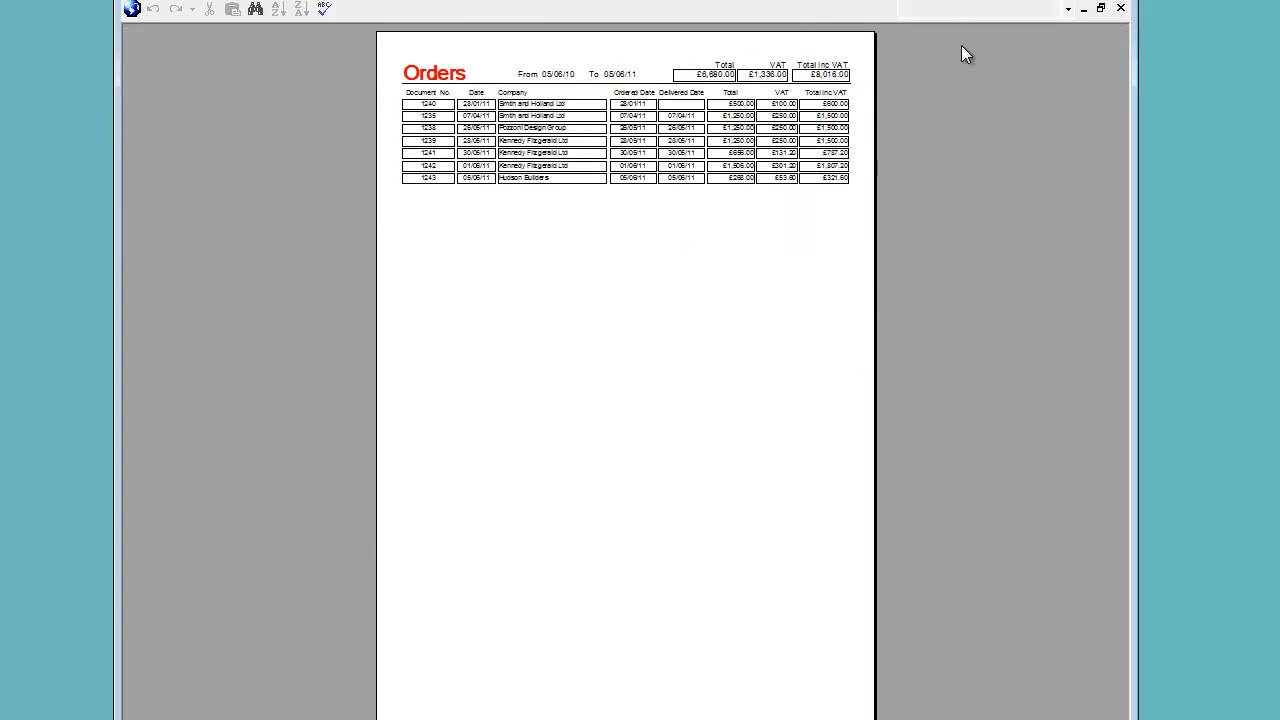
{"action": "left_click", "coordinate": [647, 66]}
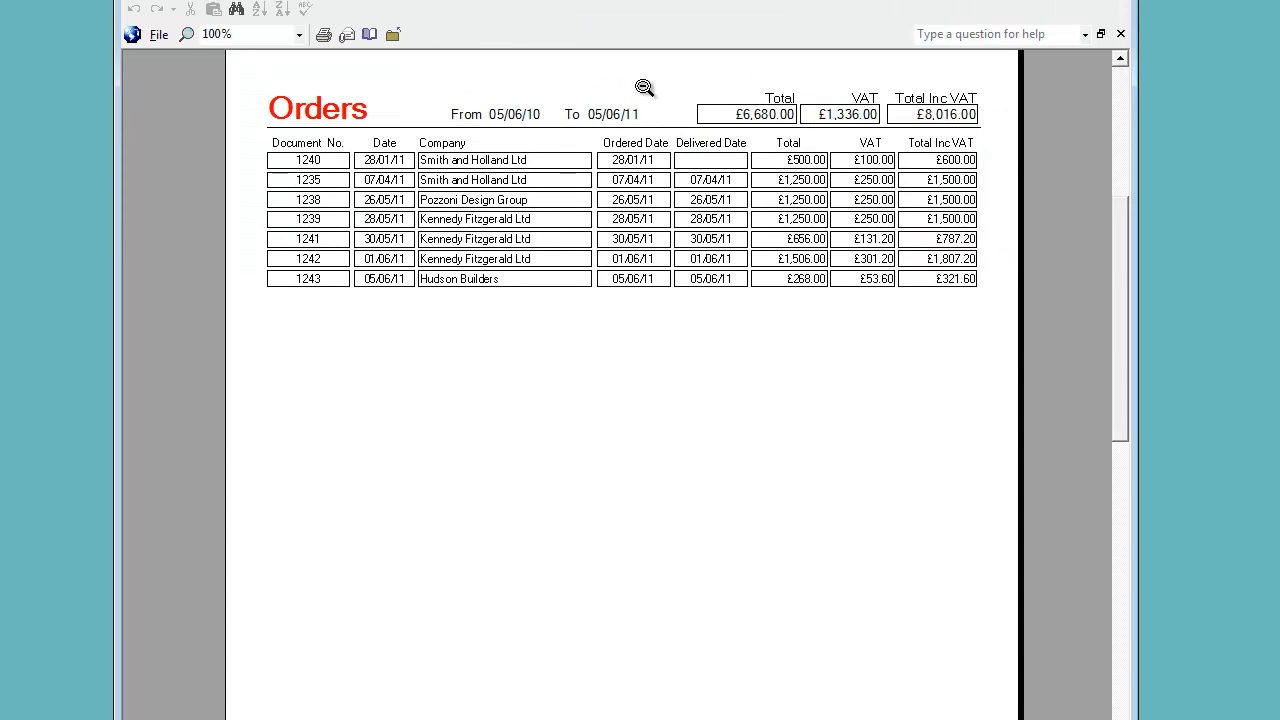
{"action": "left_click", "coordinate": [1121, 34]}
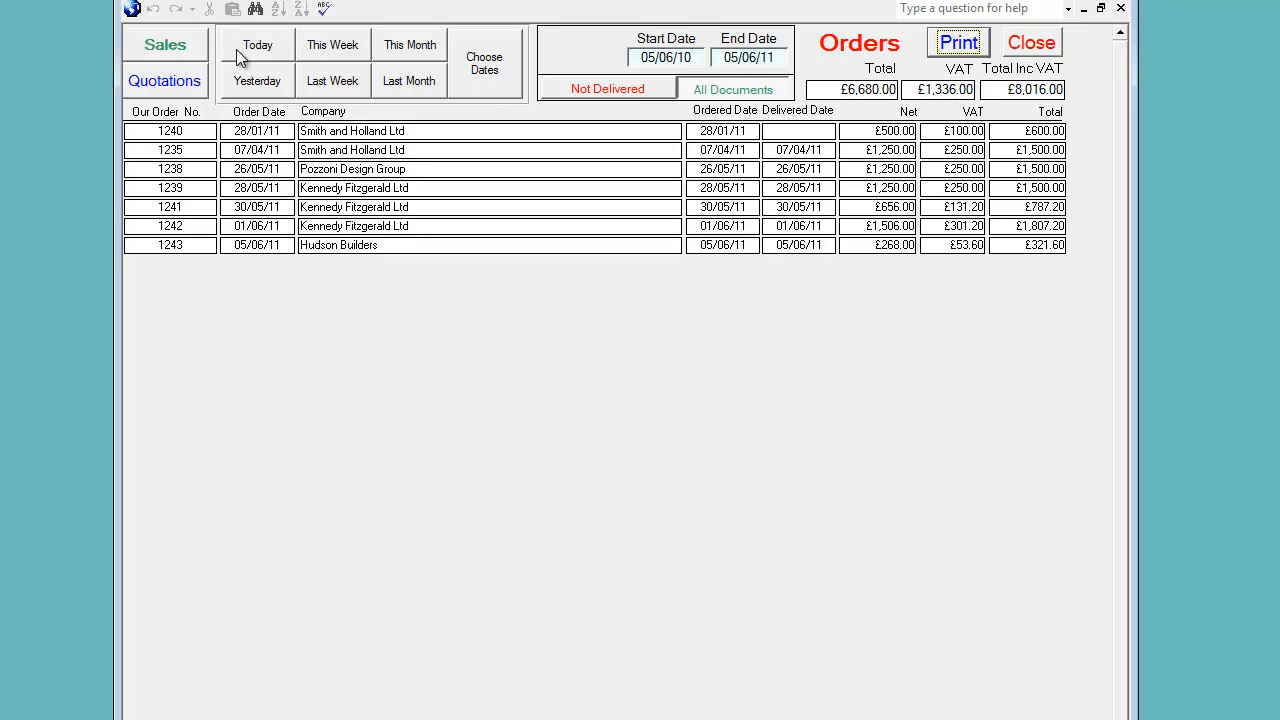
{"action": "left_click", "coordinate": [1030, 42]}
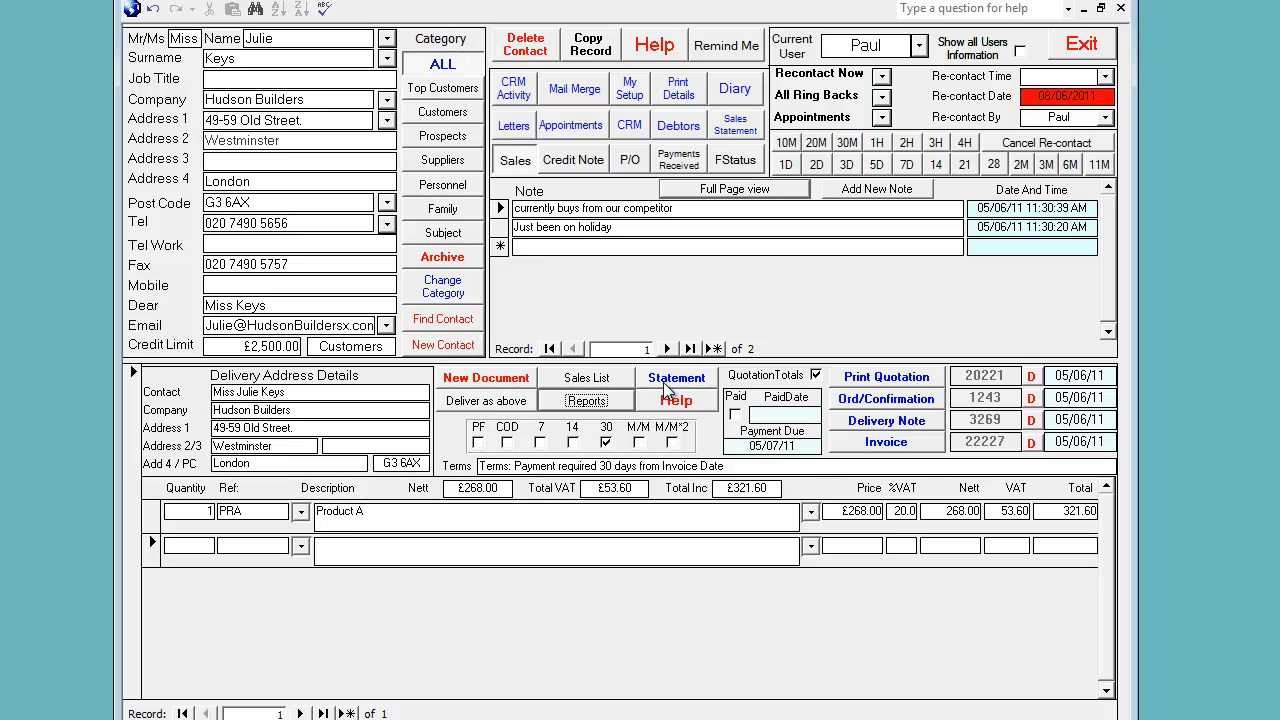
View the Hudson Builders sales account statement and close it to return to the customer record
{"action": "left_click", "coordinate": [733, 128]}
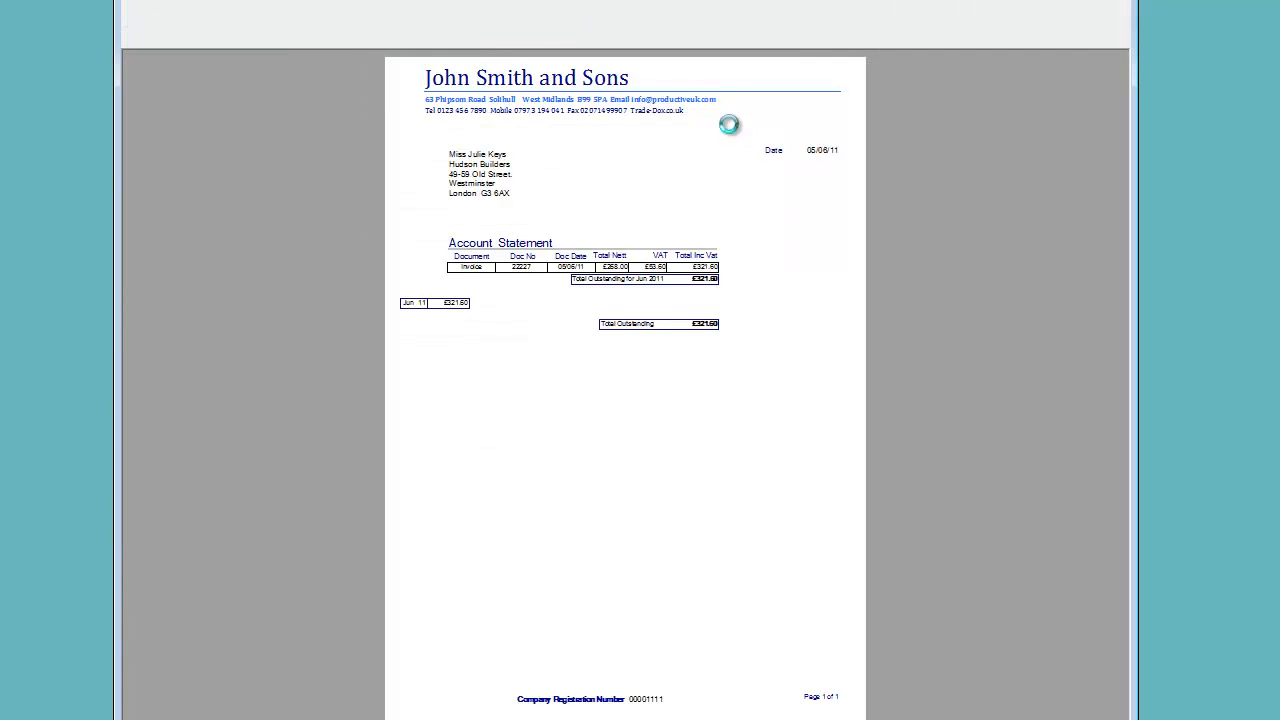
{"action": "left_click", "coordinate": [607, 189]}
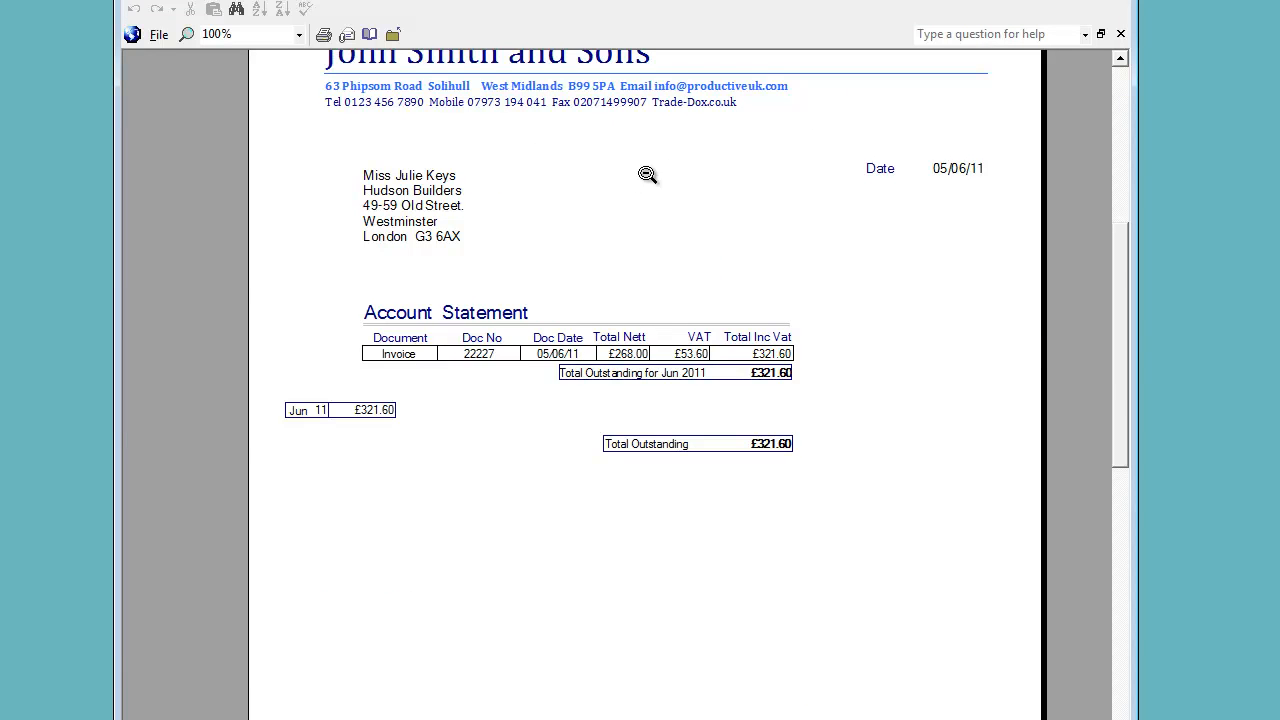
{"action": "left_click", "coordinate": [1103, 36]}
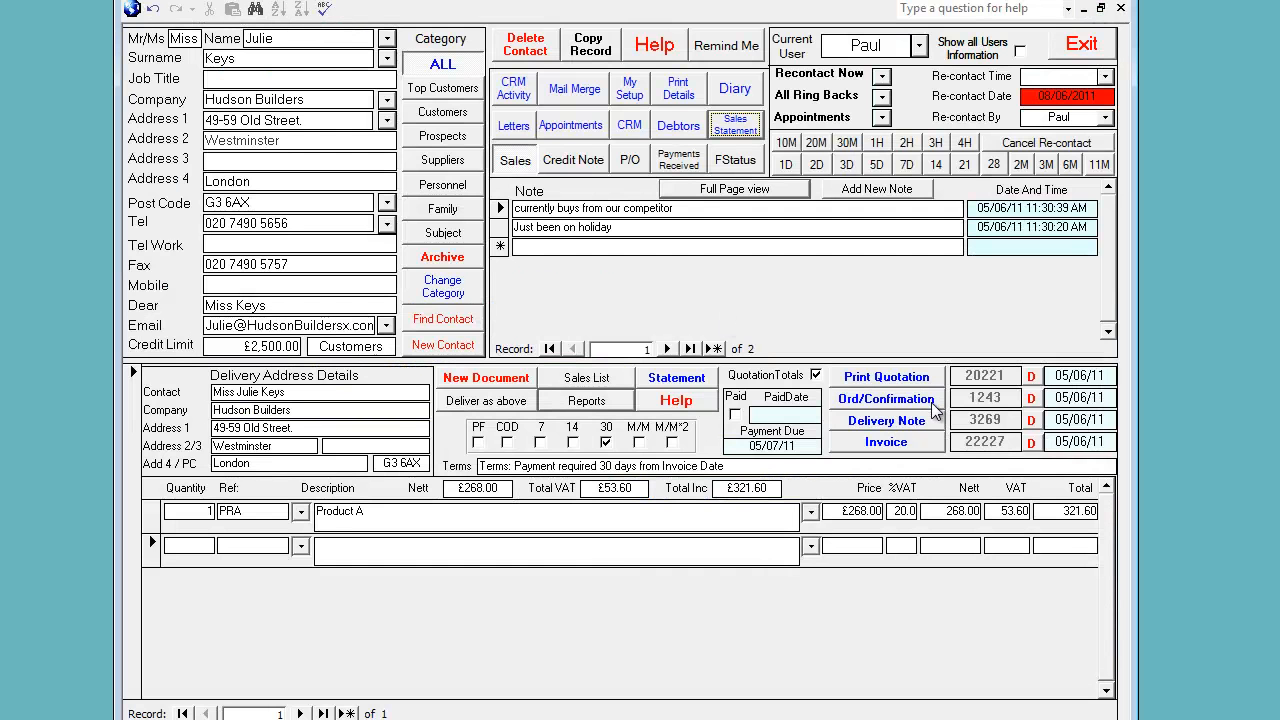
{"action": "left_click", "coordinate": [1031, 398]}
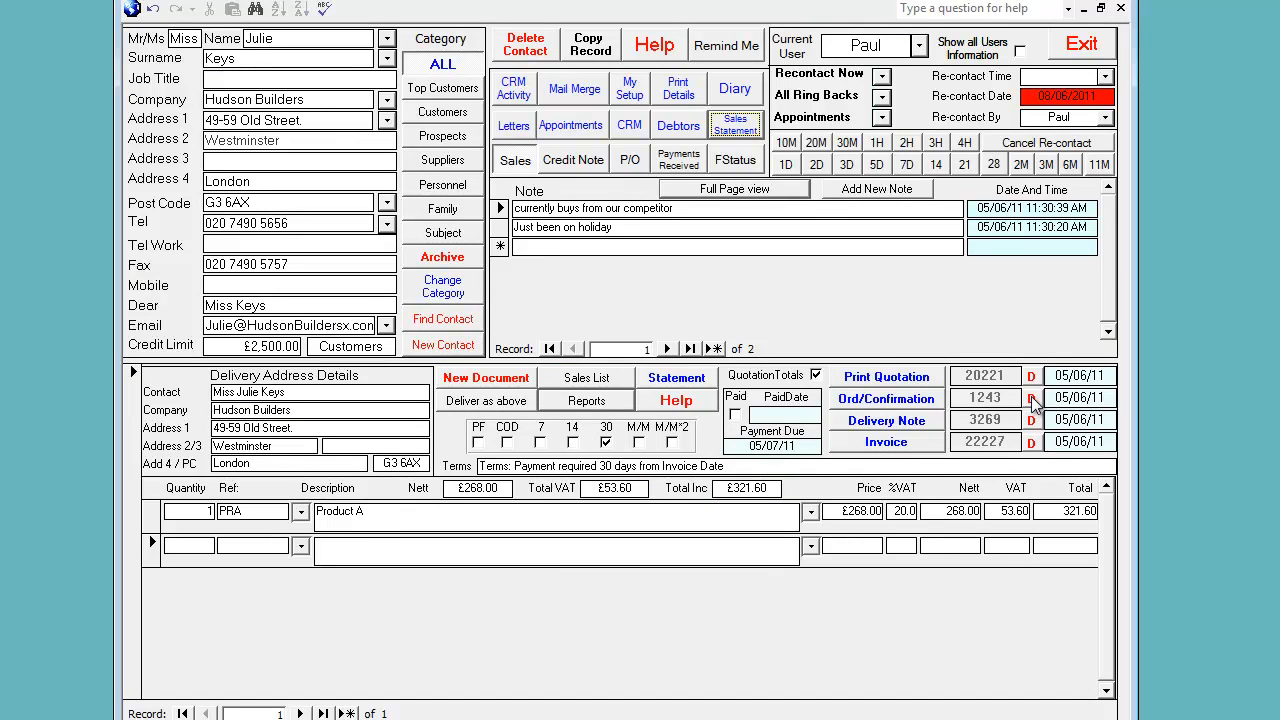